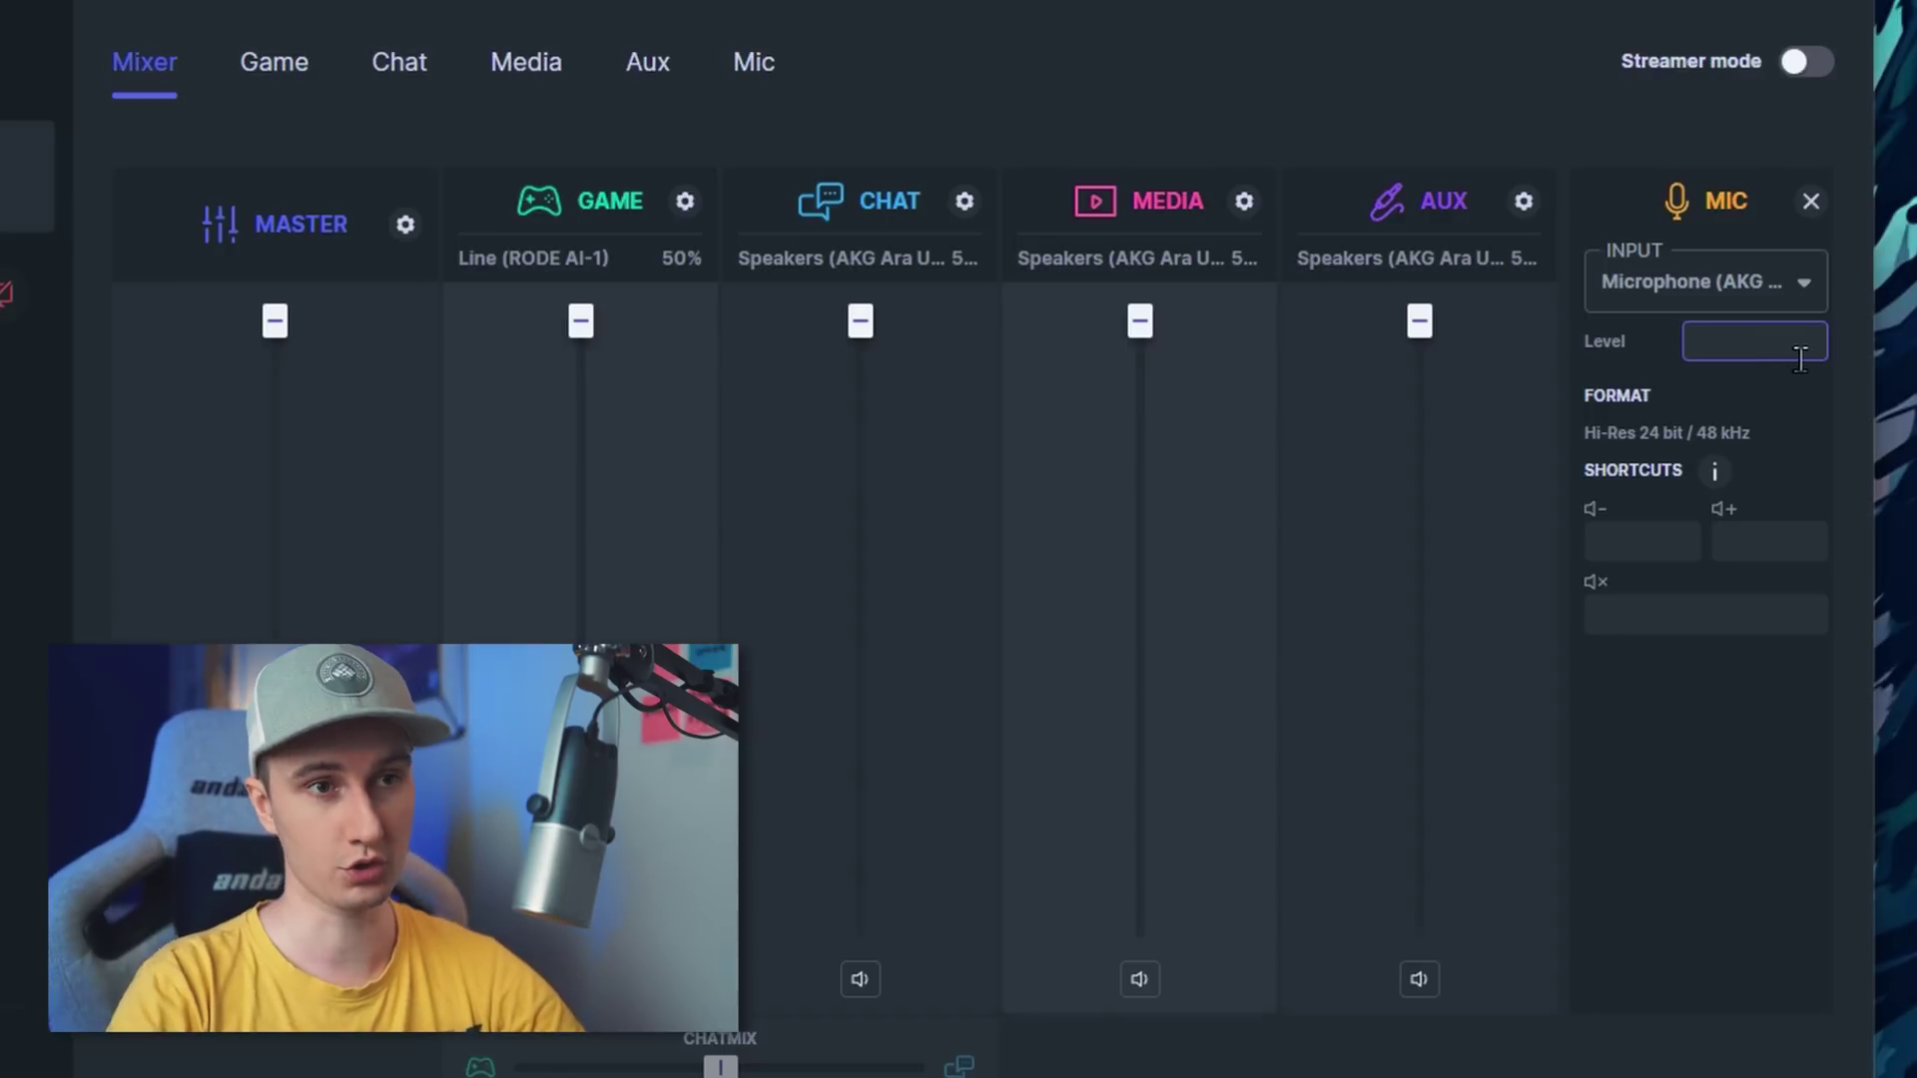
Set the microphone's input level to 30% and close the mic channel settings.
type("30")
key("Return")
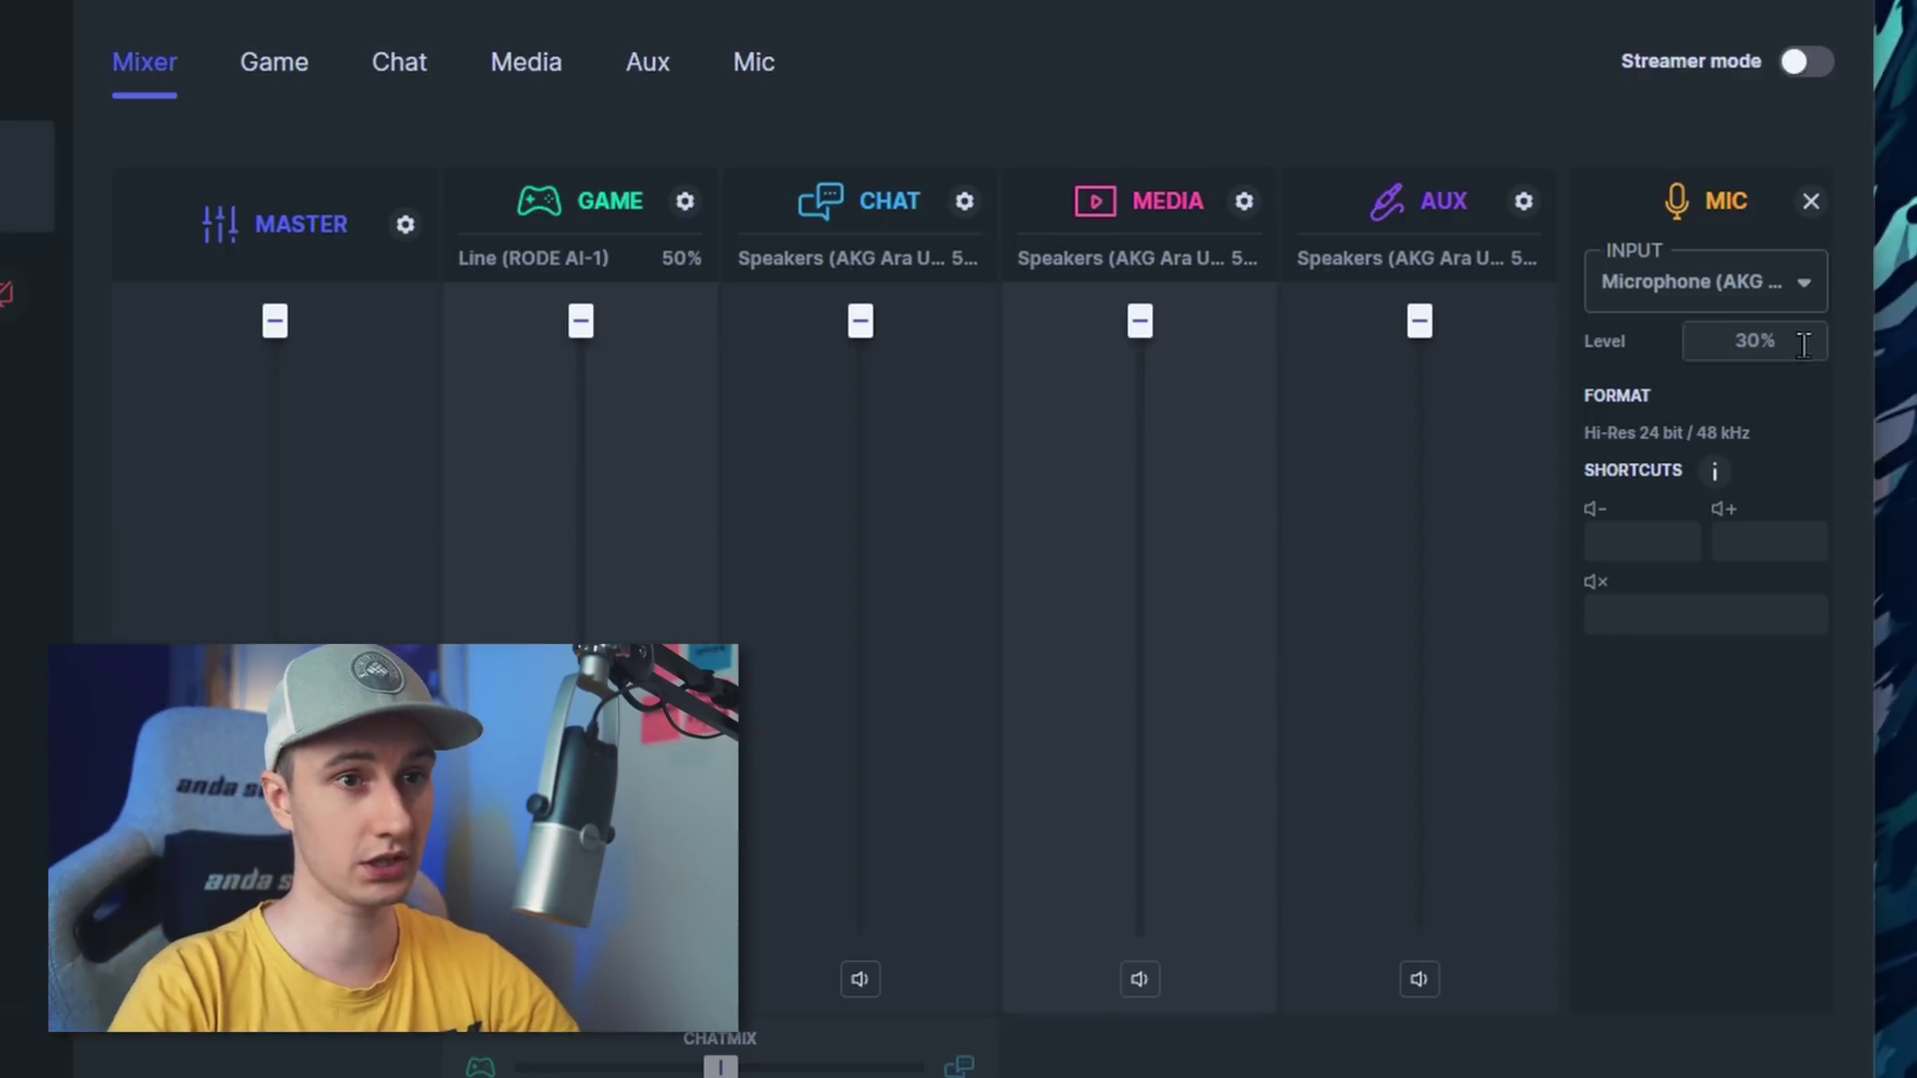
left_click(1810, 201)
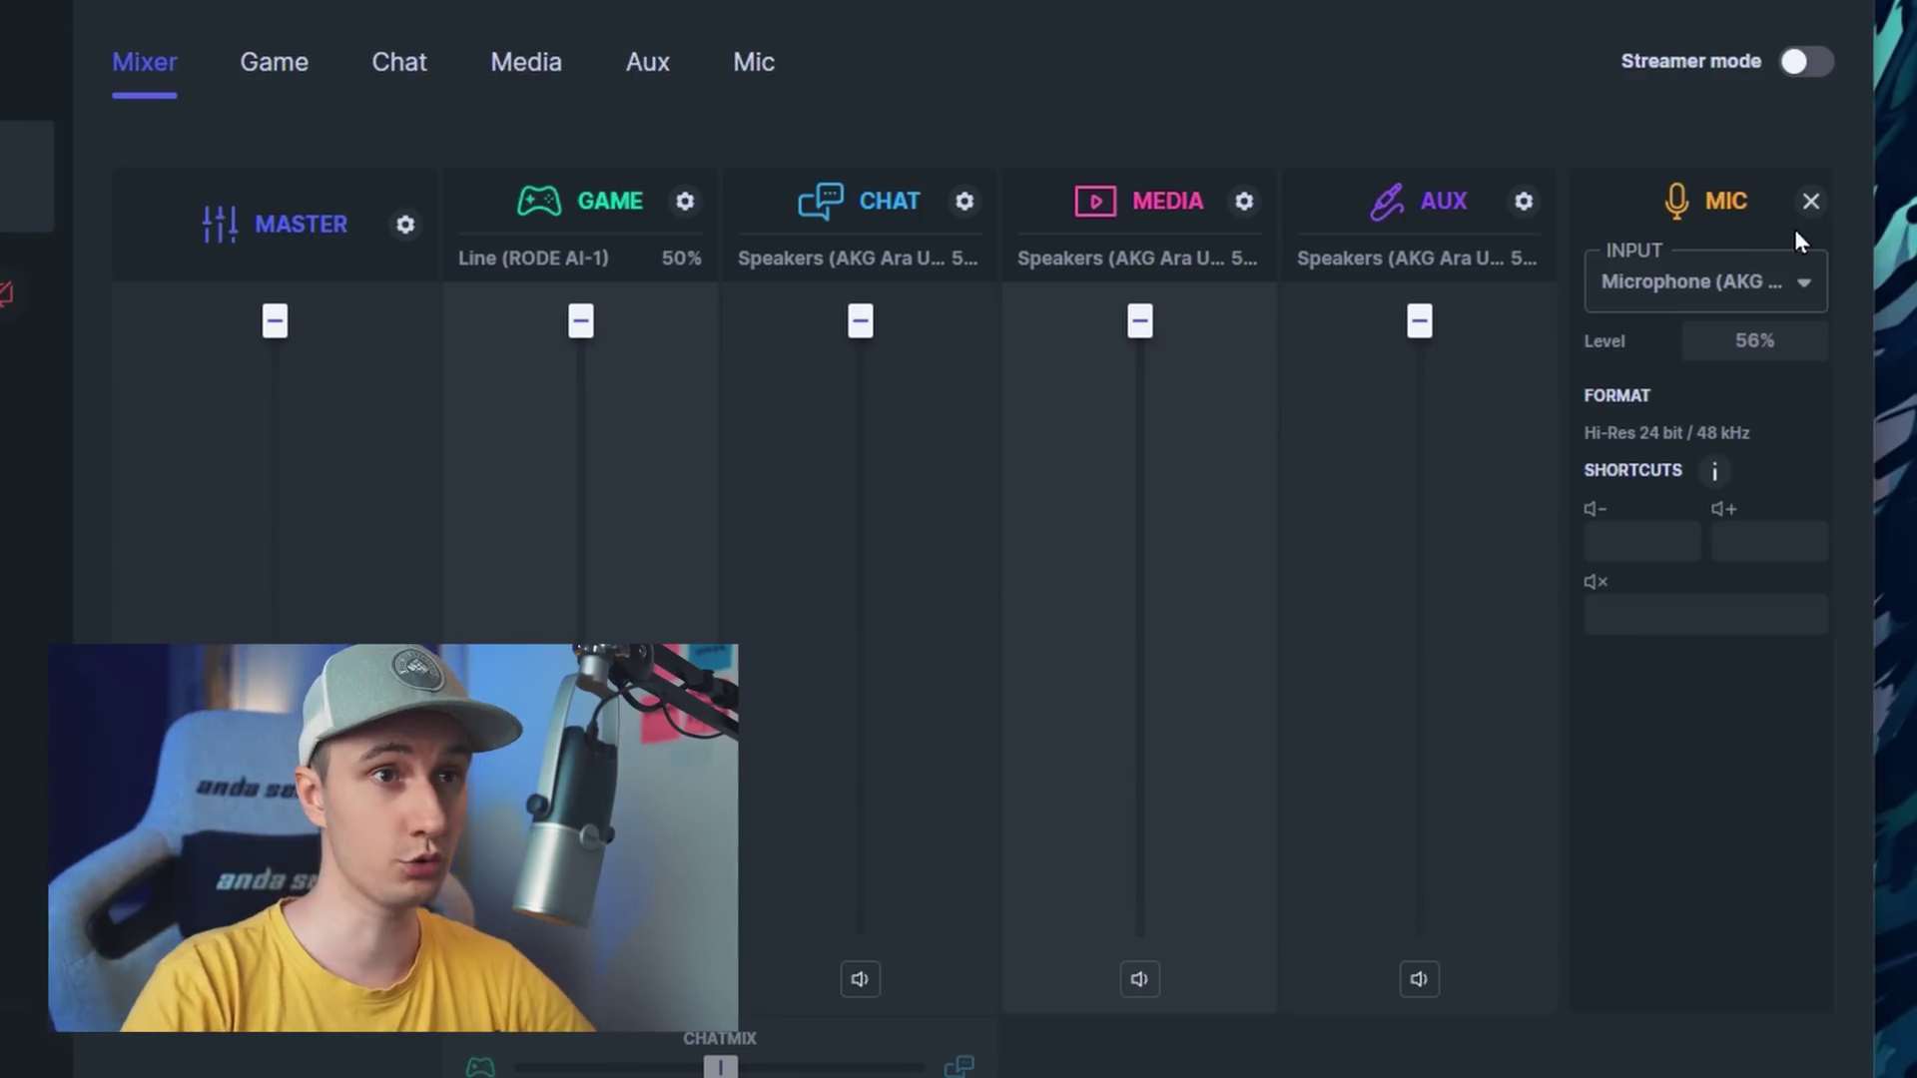
left_click(1811, 202)
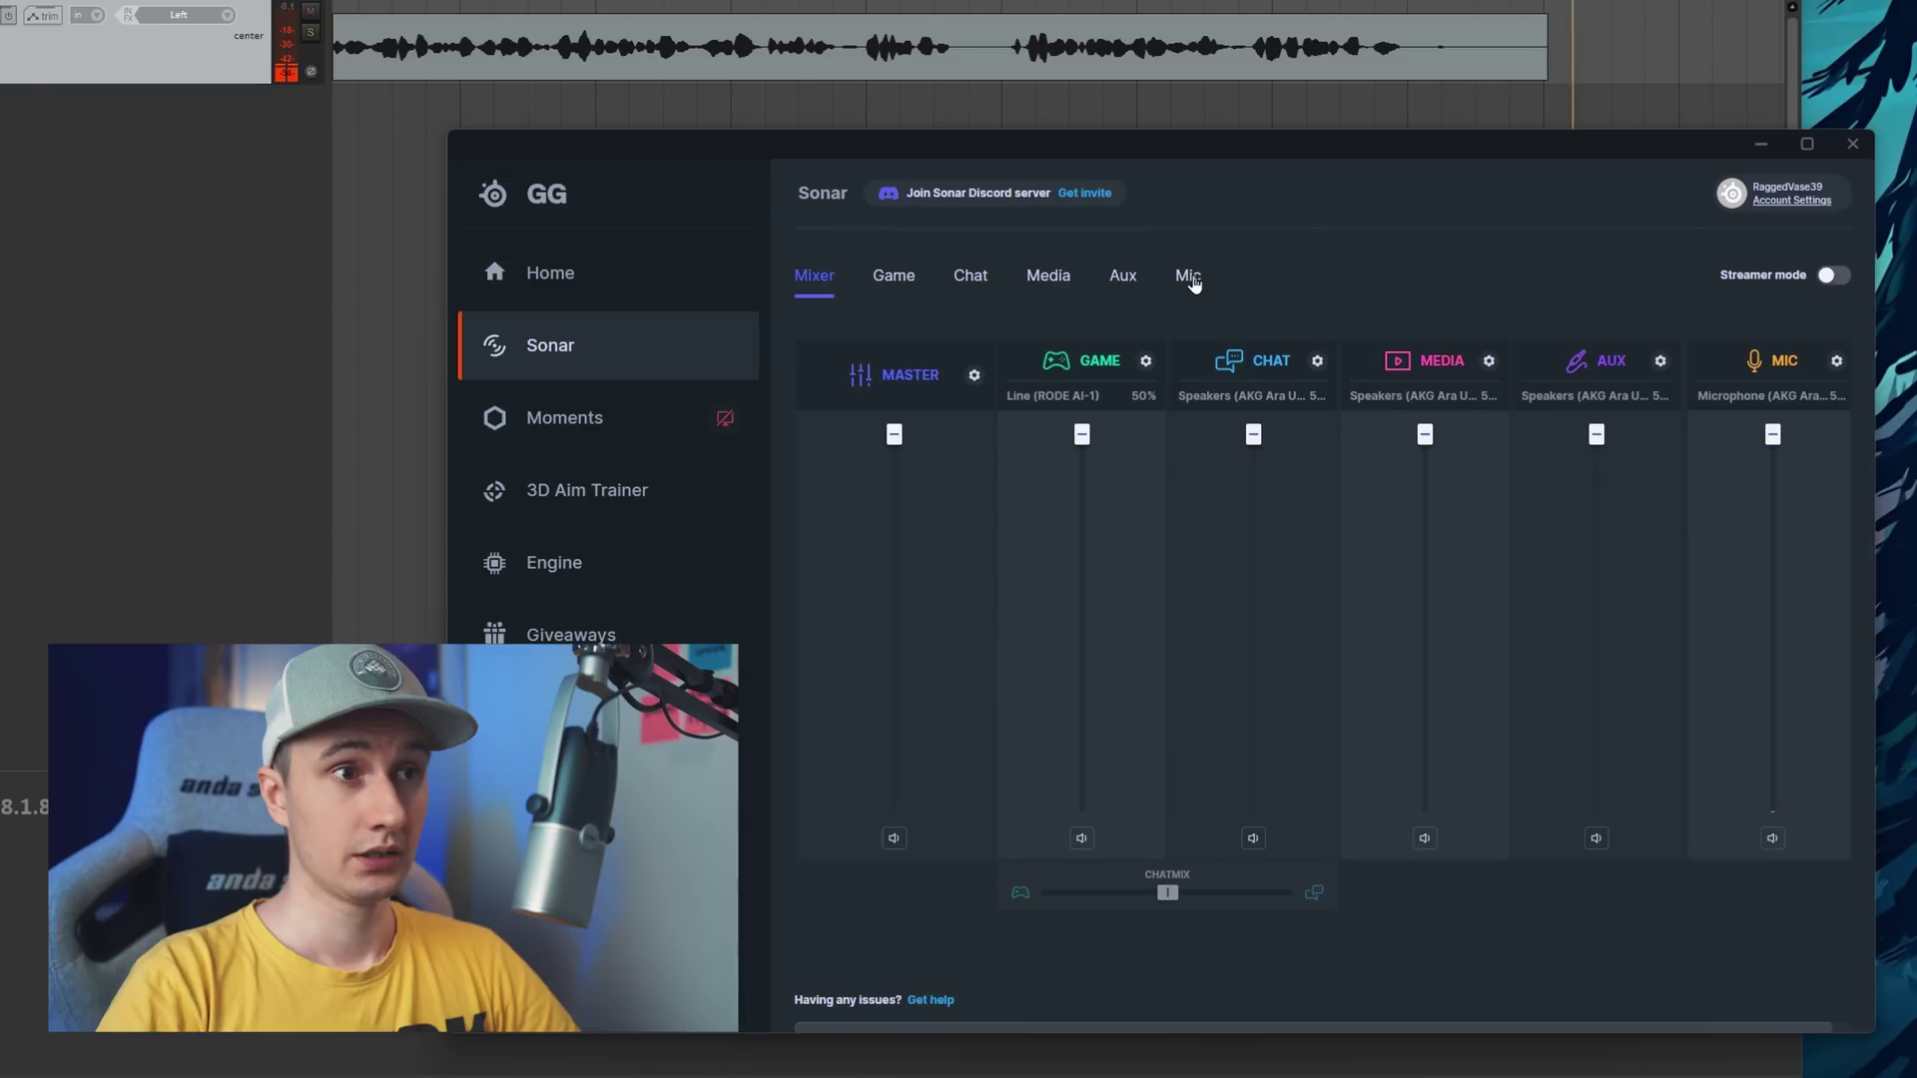
Go to the mic processing settings and enable the Smart Voice Compressor for the Default configuration.
left_click(1190, 278)
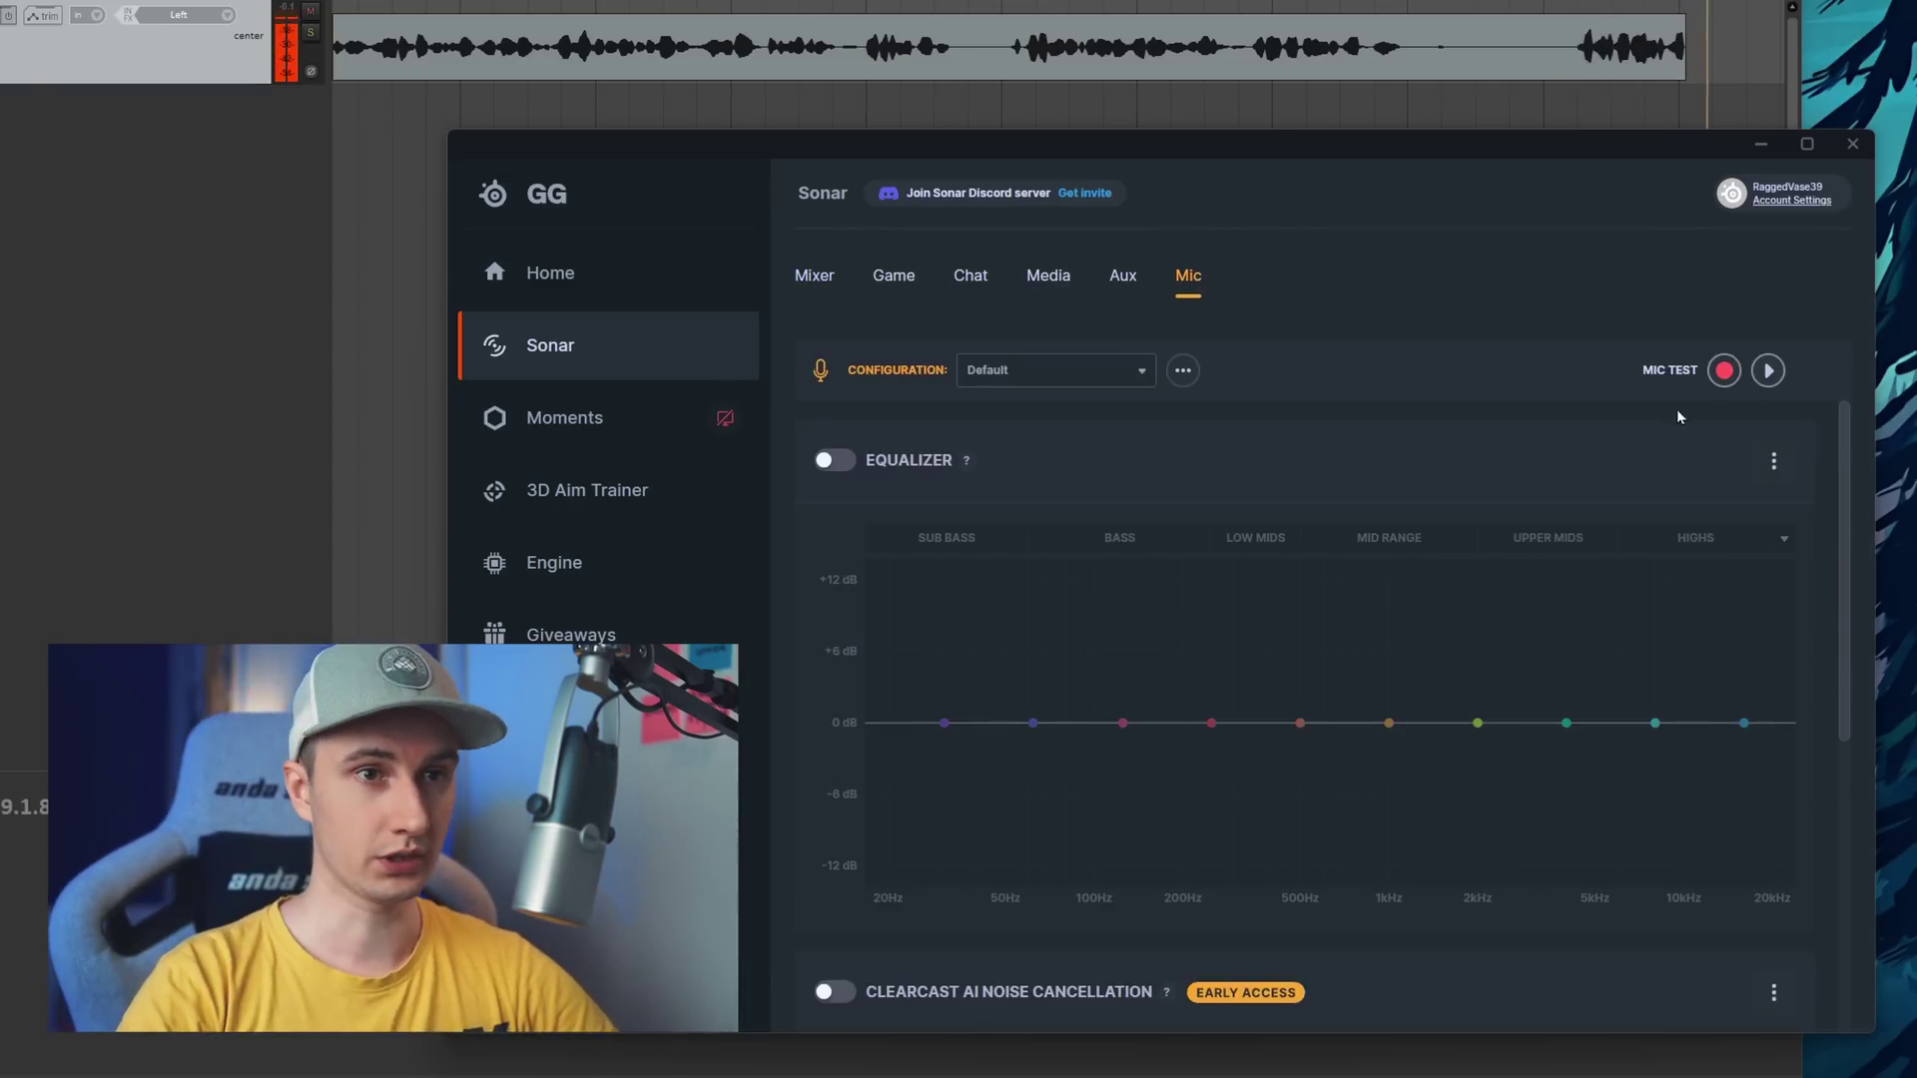
left_click_drag(1844, 489, 1844, 790)
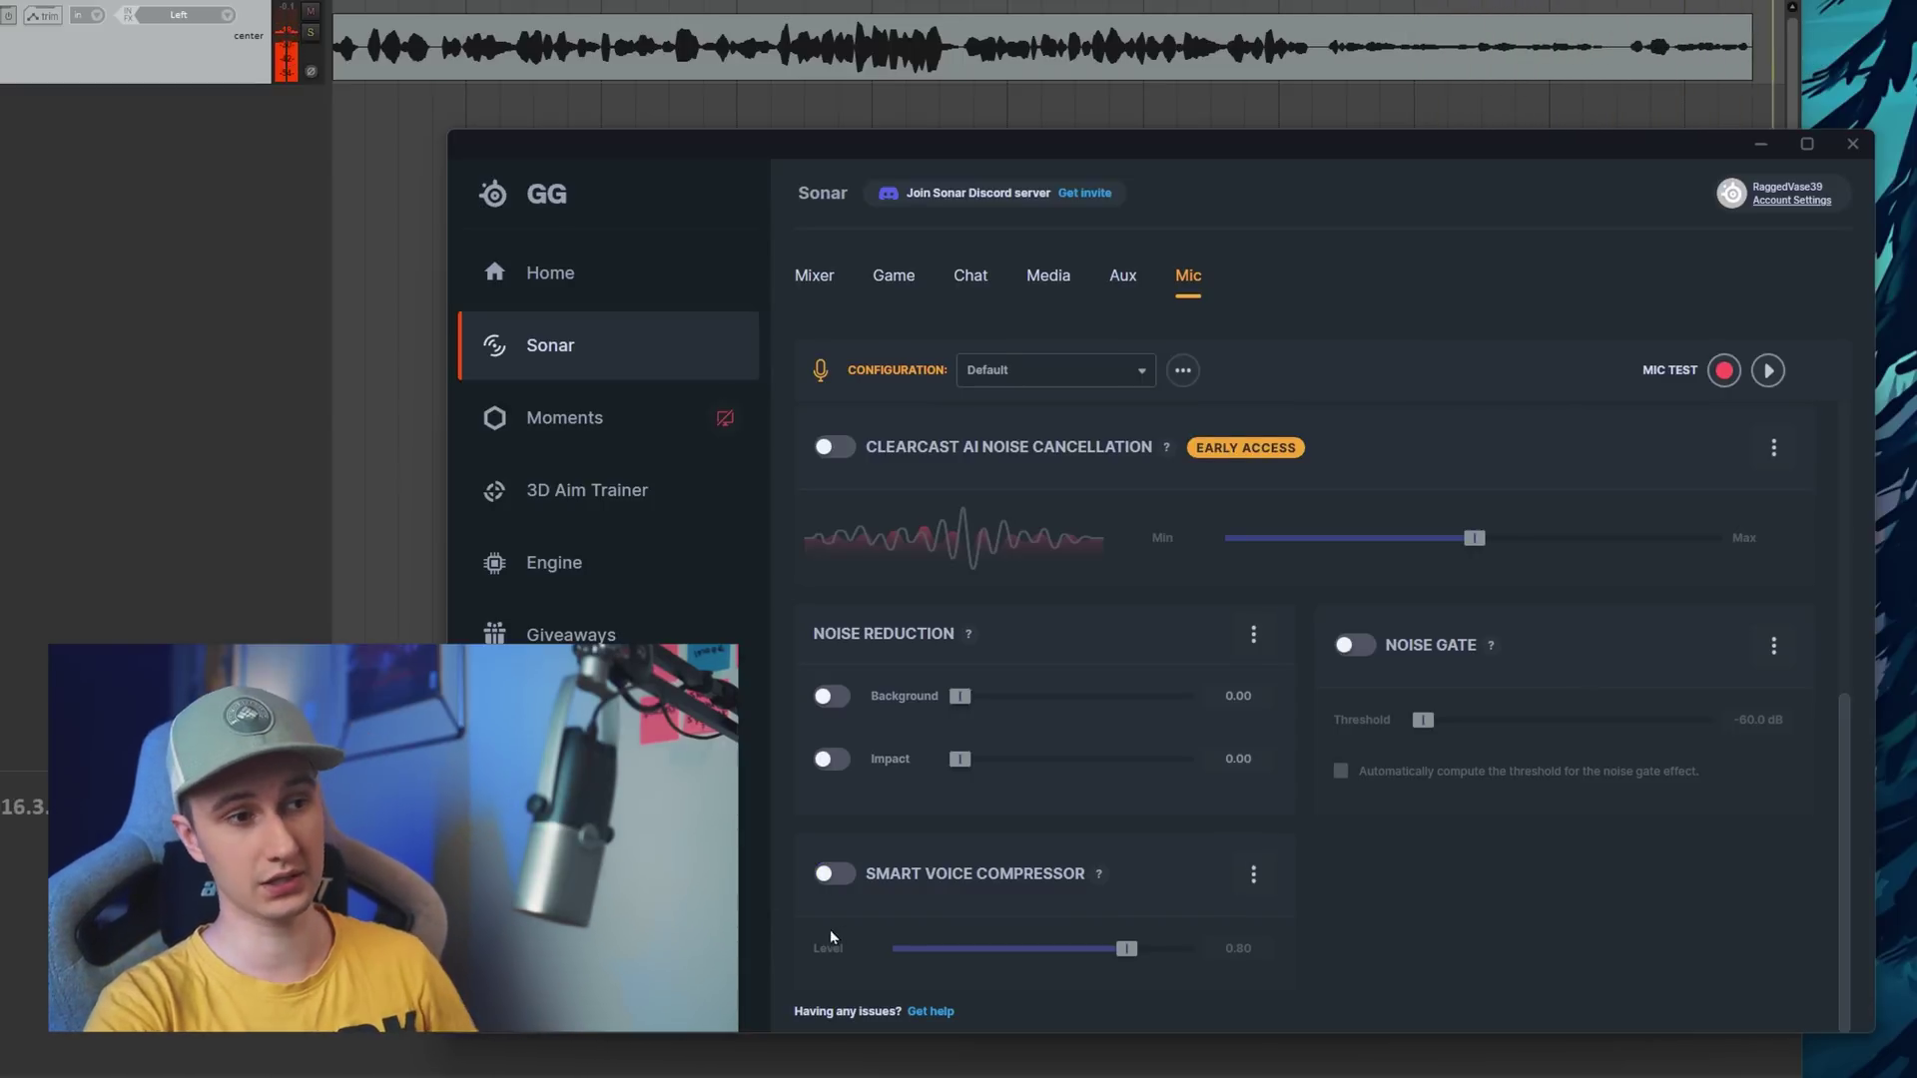
left_click(836, 876)
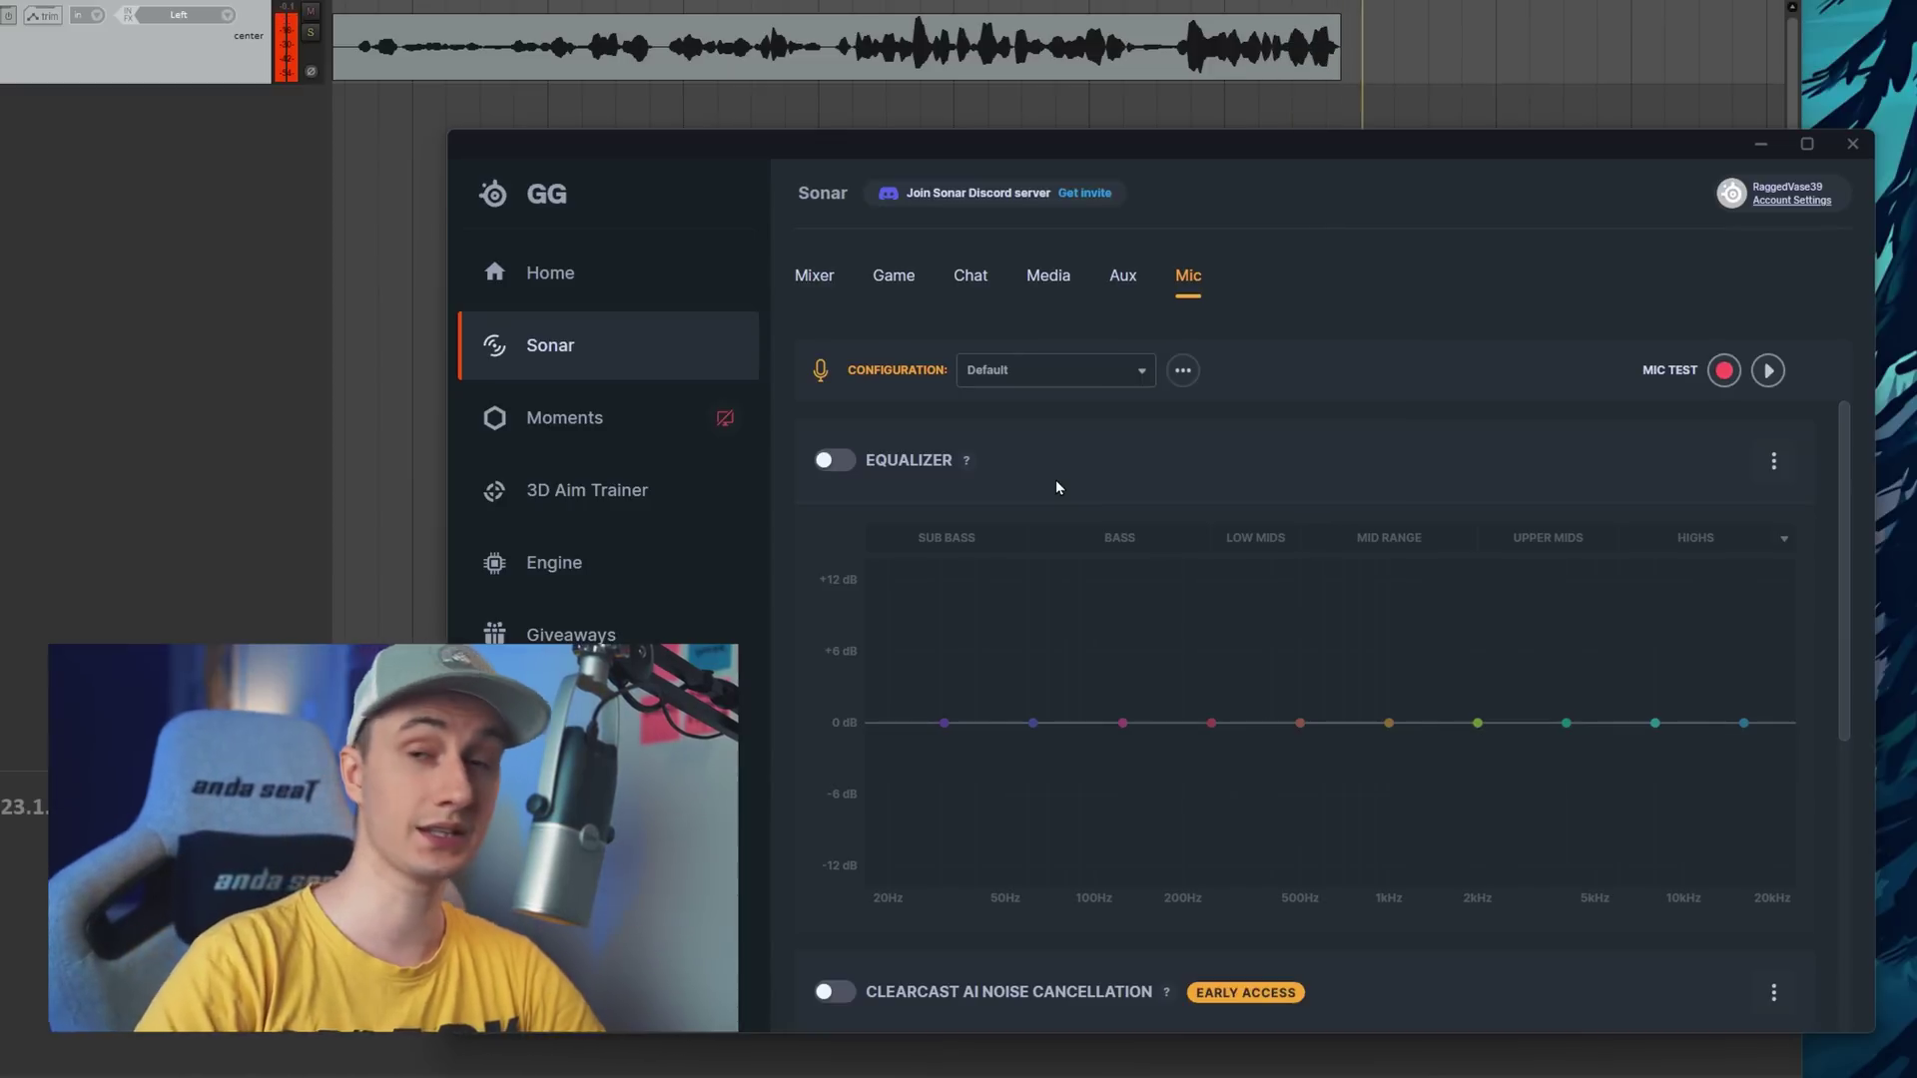
Try the Balanced mic configuration and review its equalizer, noise and compressor settings.
left_click(1126, 369)
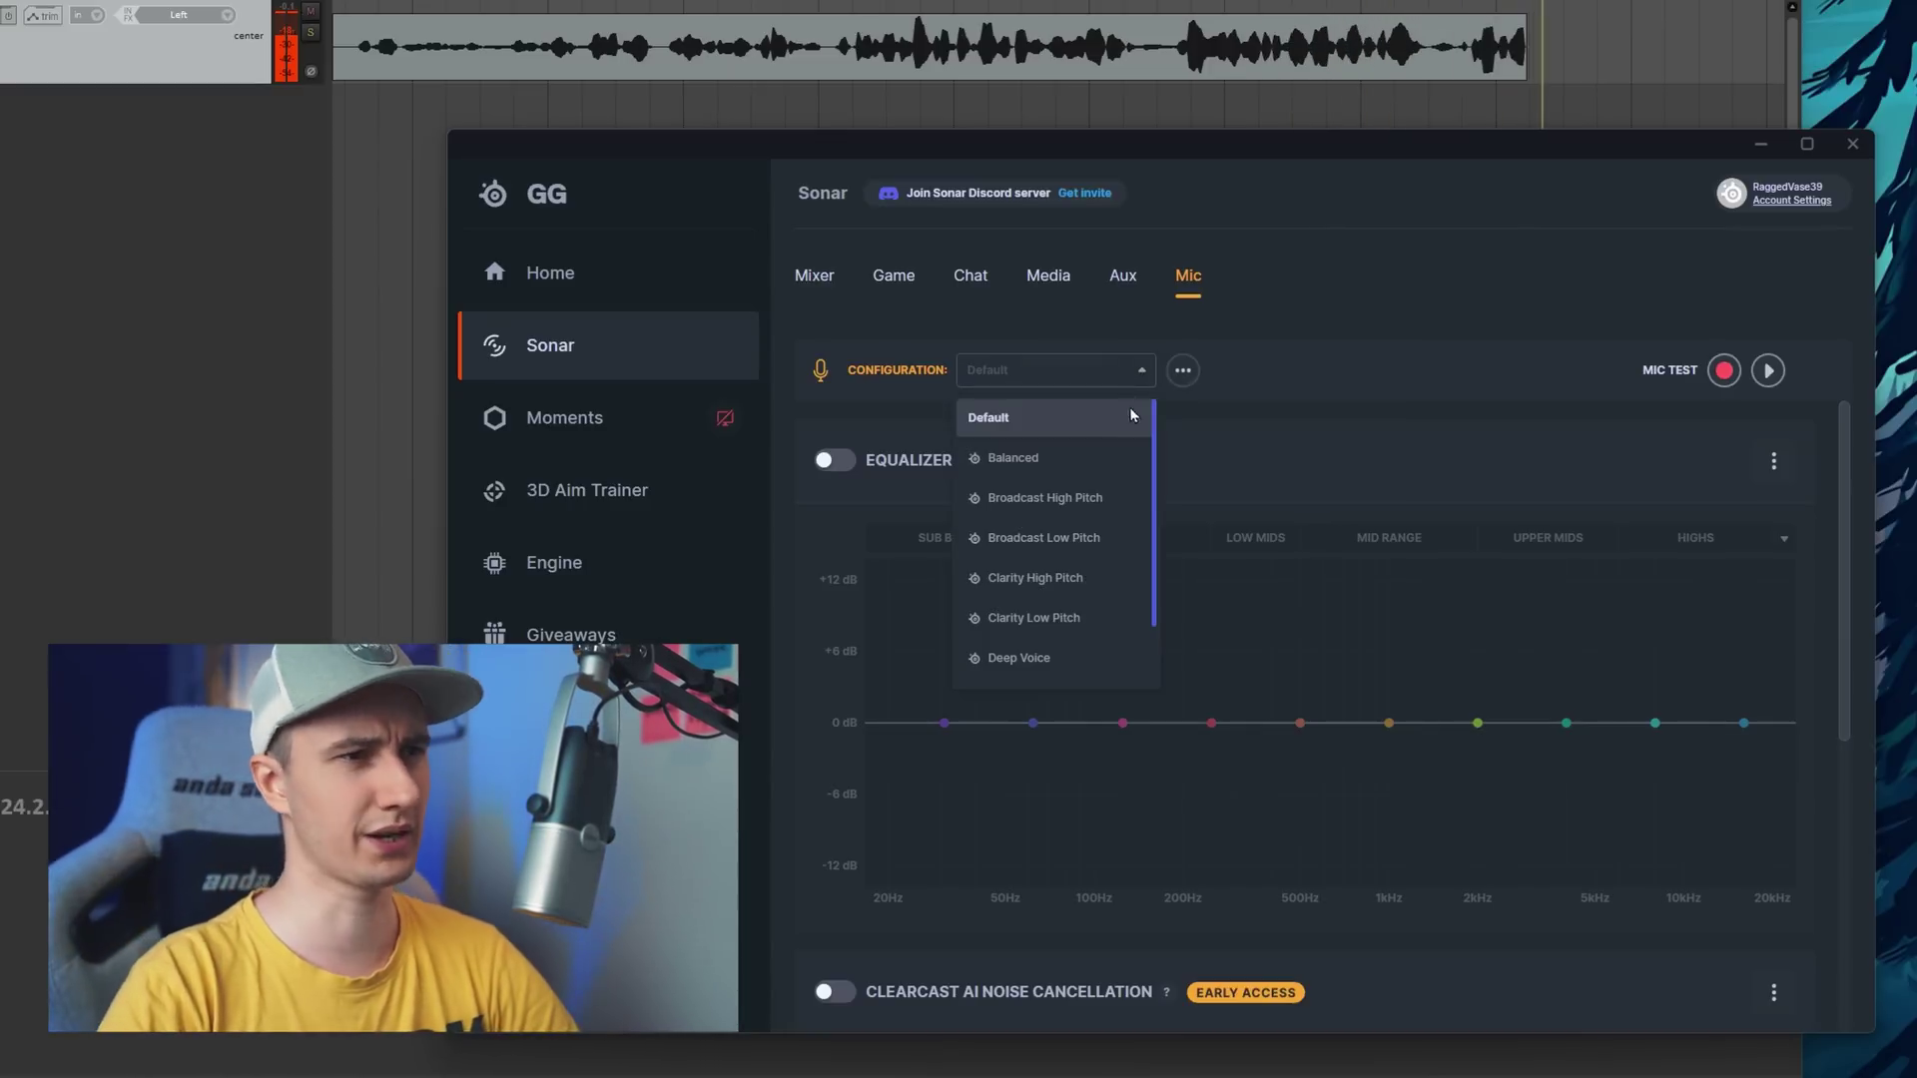
left_click(1085, 462)
scroll(1148, 514, "down", 2)
scroll(1149, 514, "down", 4)
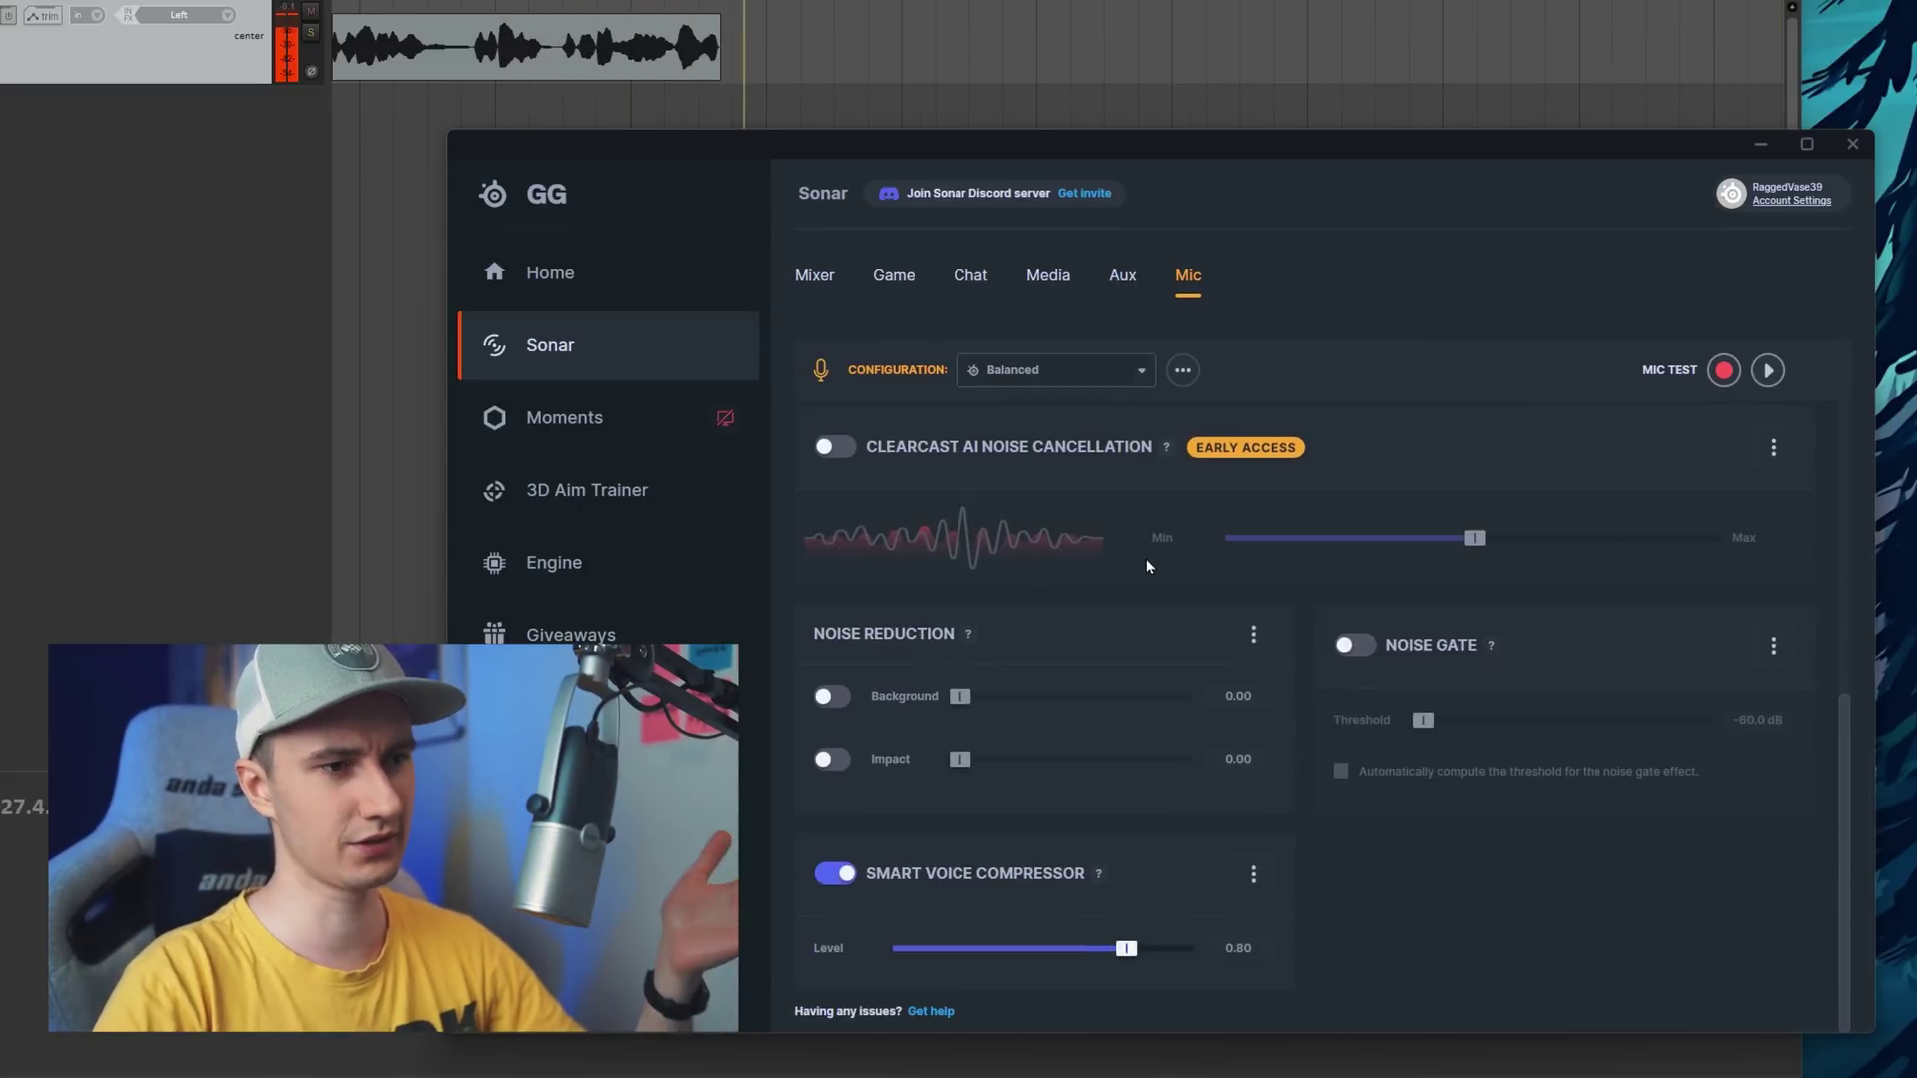
scroll(1144, 561, "up", 6)
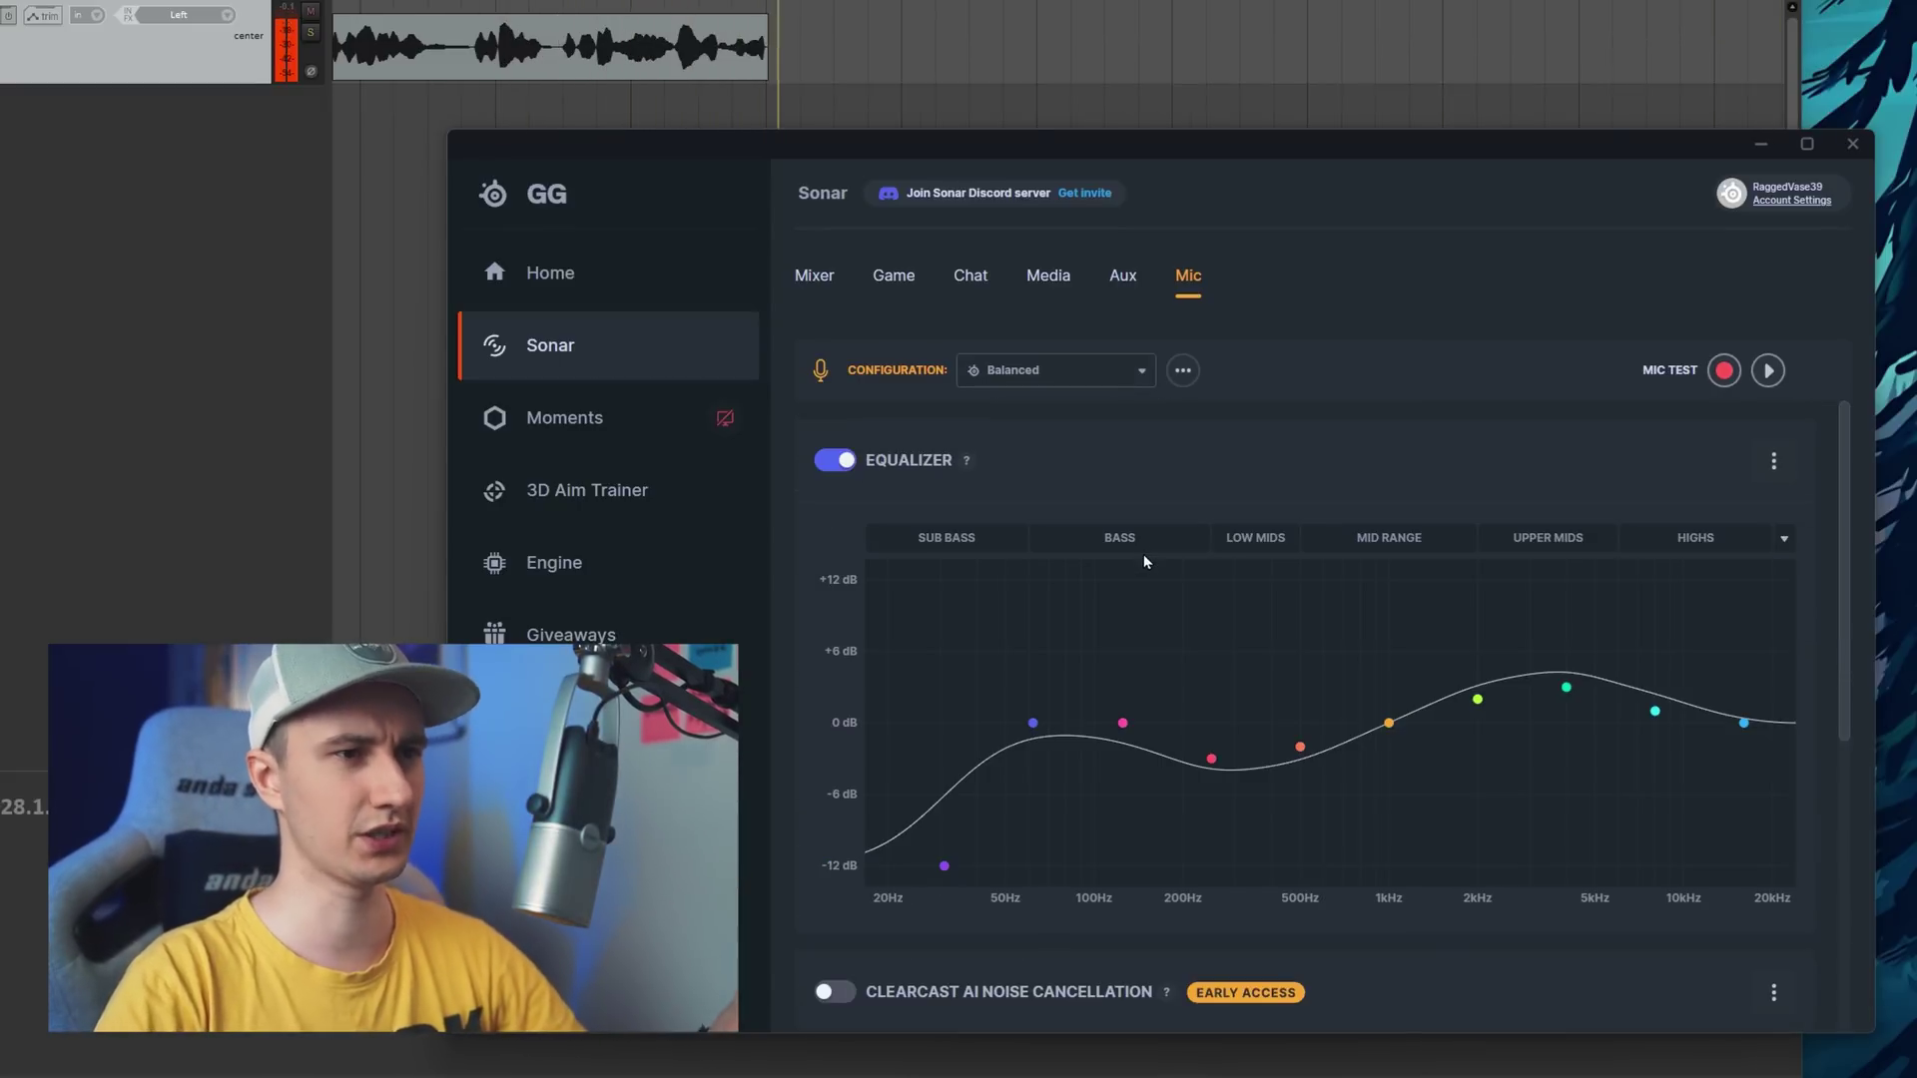
Try the Broadcast High Pitch and Broadcast Low Pitch mic configurations one after the other.
left_click(1126, 378)
left_click(1078, 504)
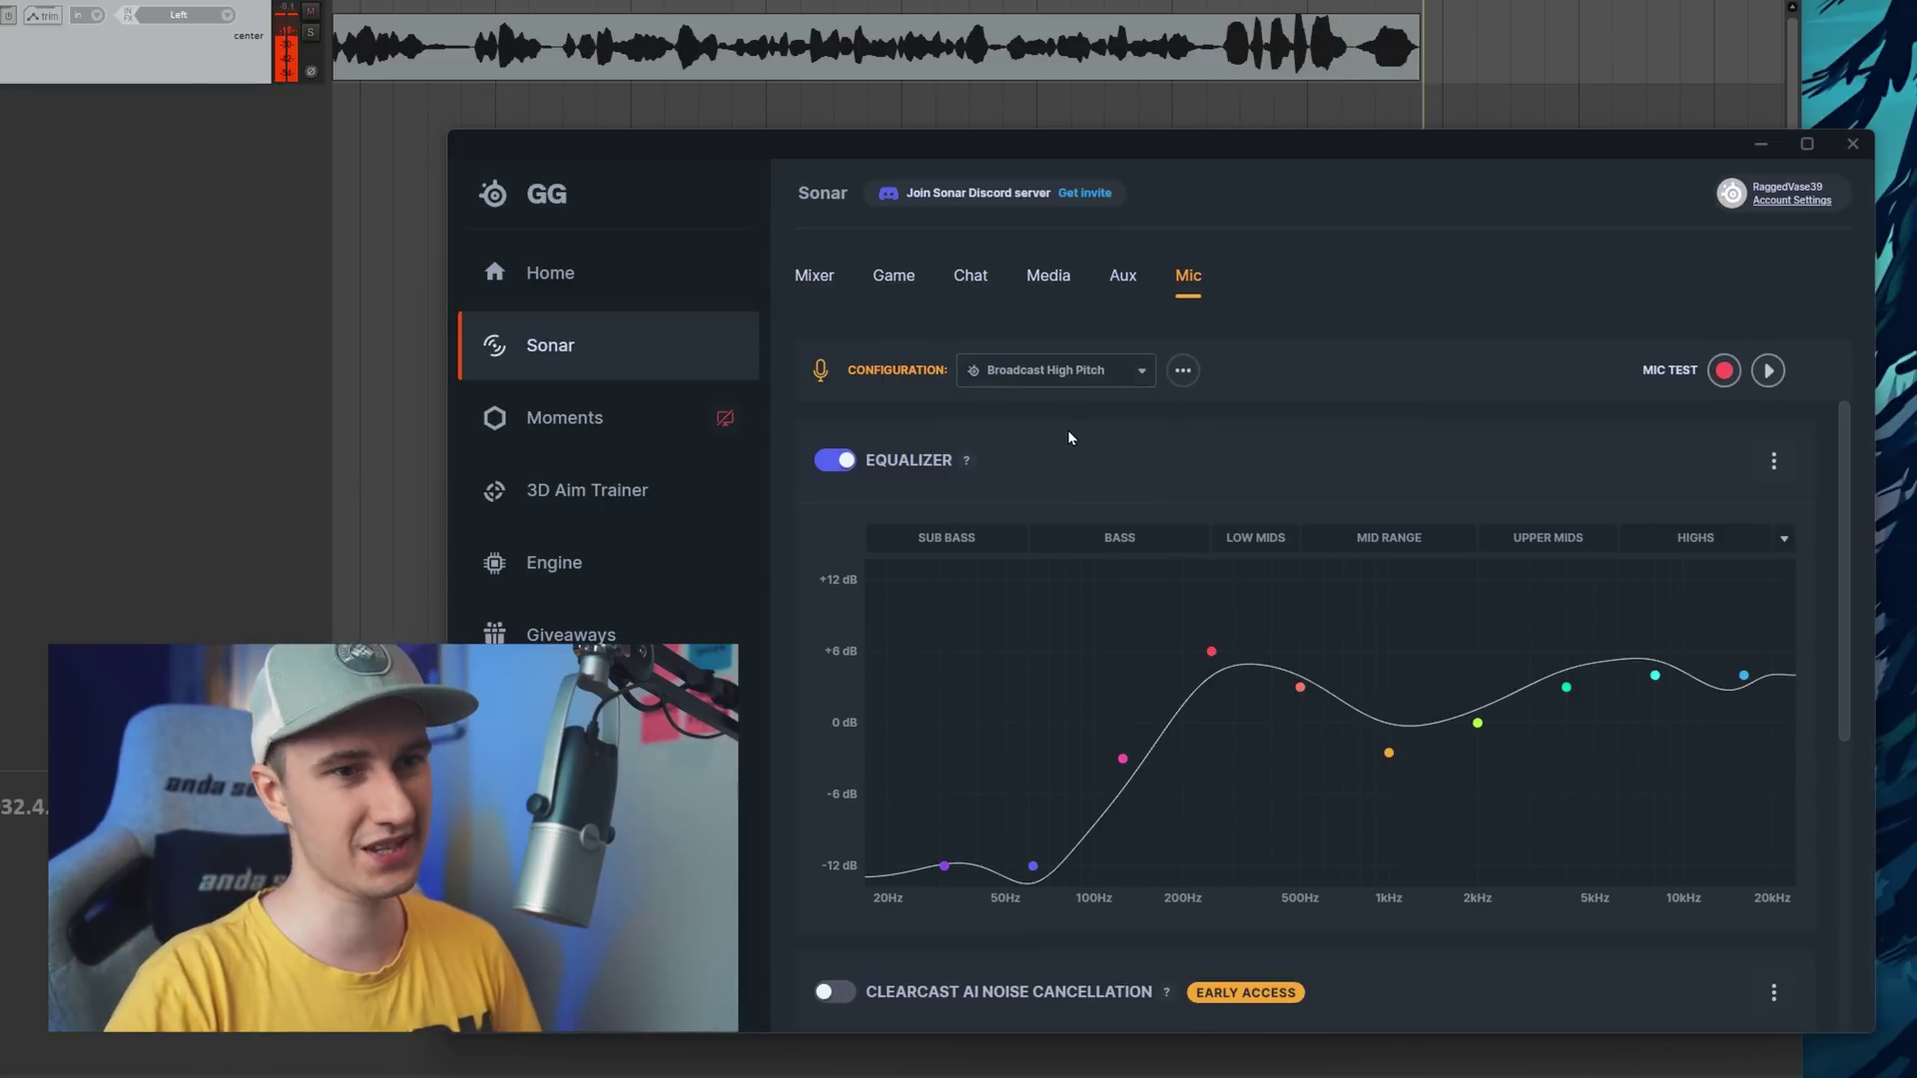
left_click(1098, 380)
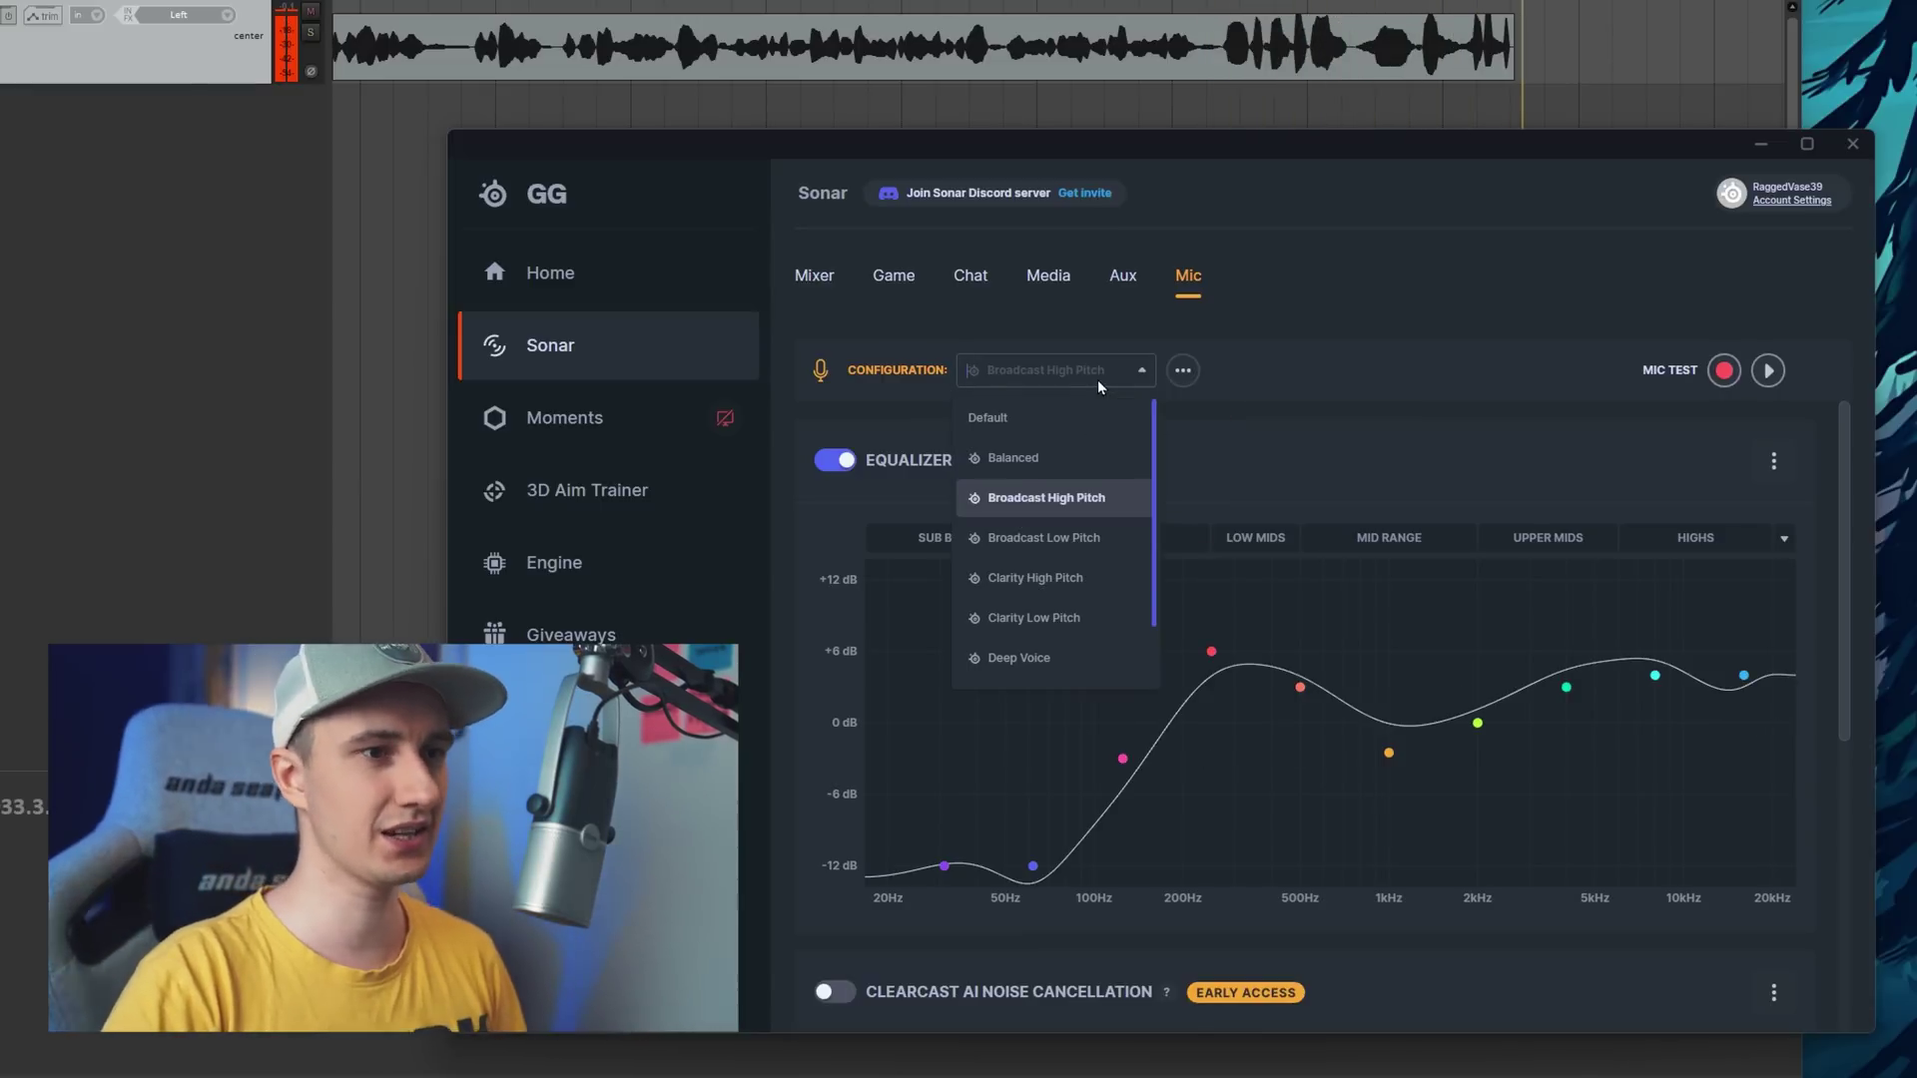
left_click(1064, 542)
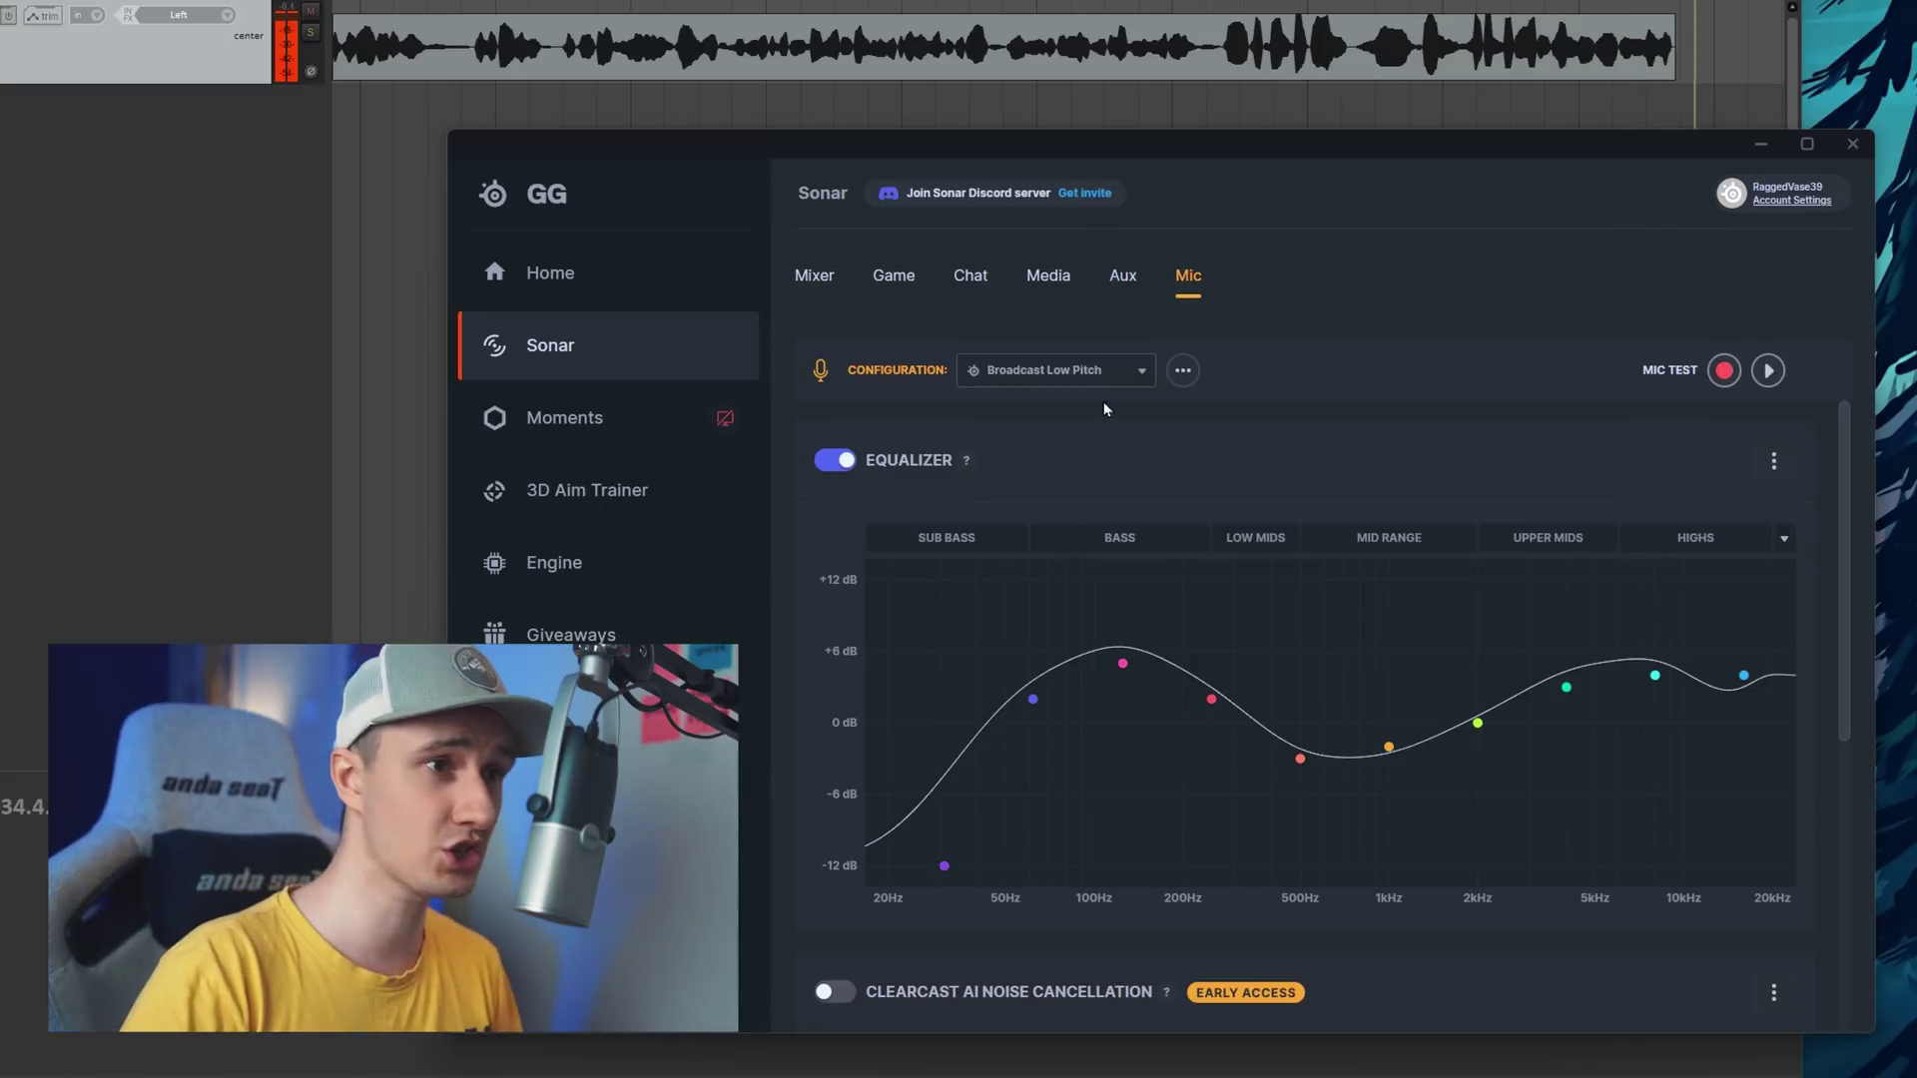
Try the Clarity High Pitch, Clarity Low Pitch and Deep Voice mic configurations in turn.
left_click(1111, 370)
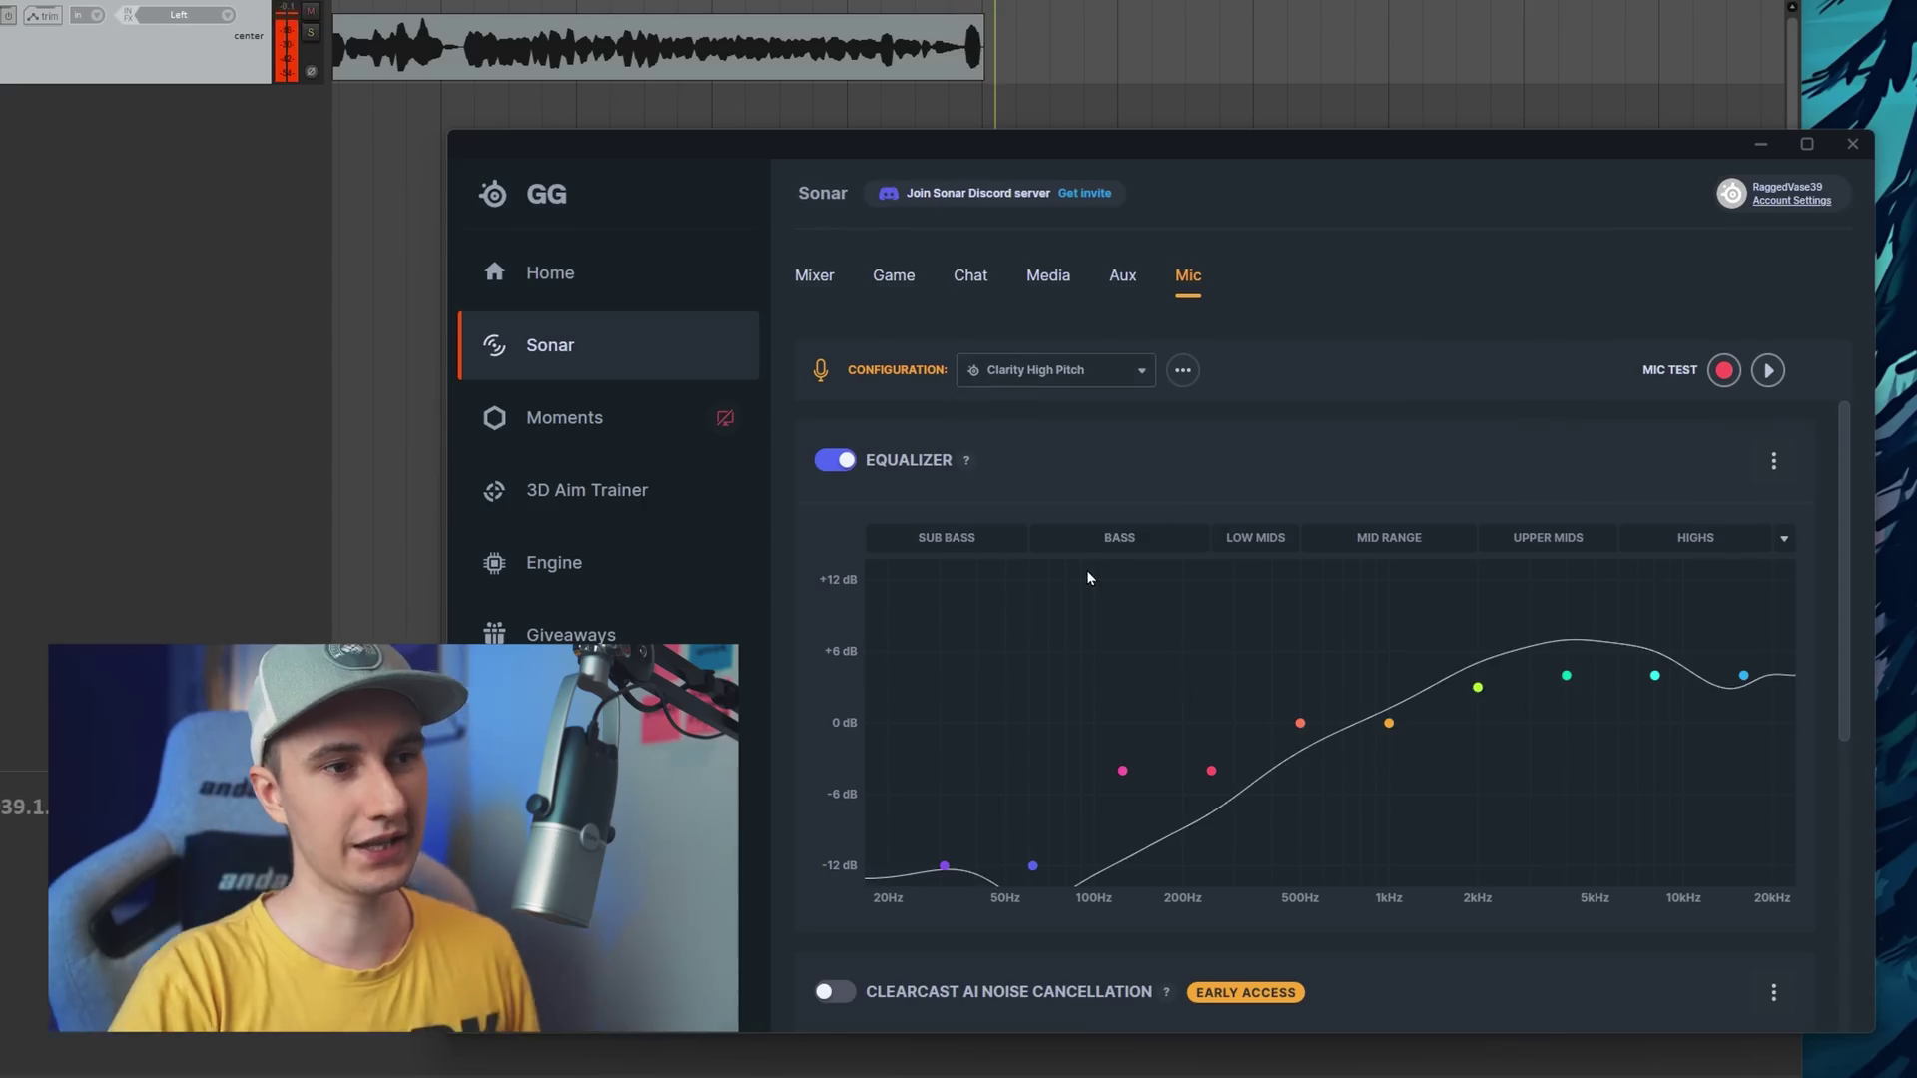
left_click(1056, 372)
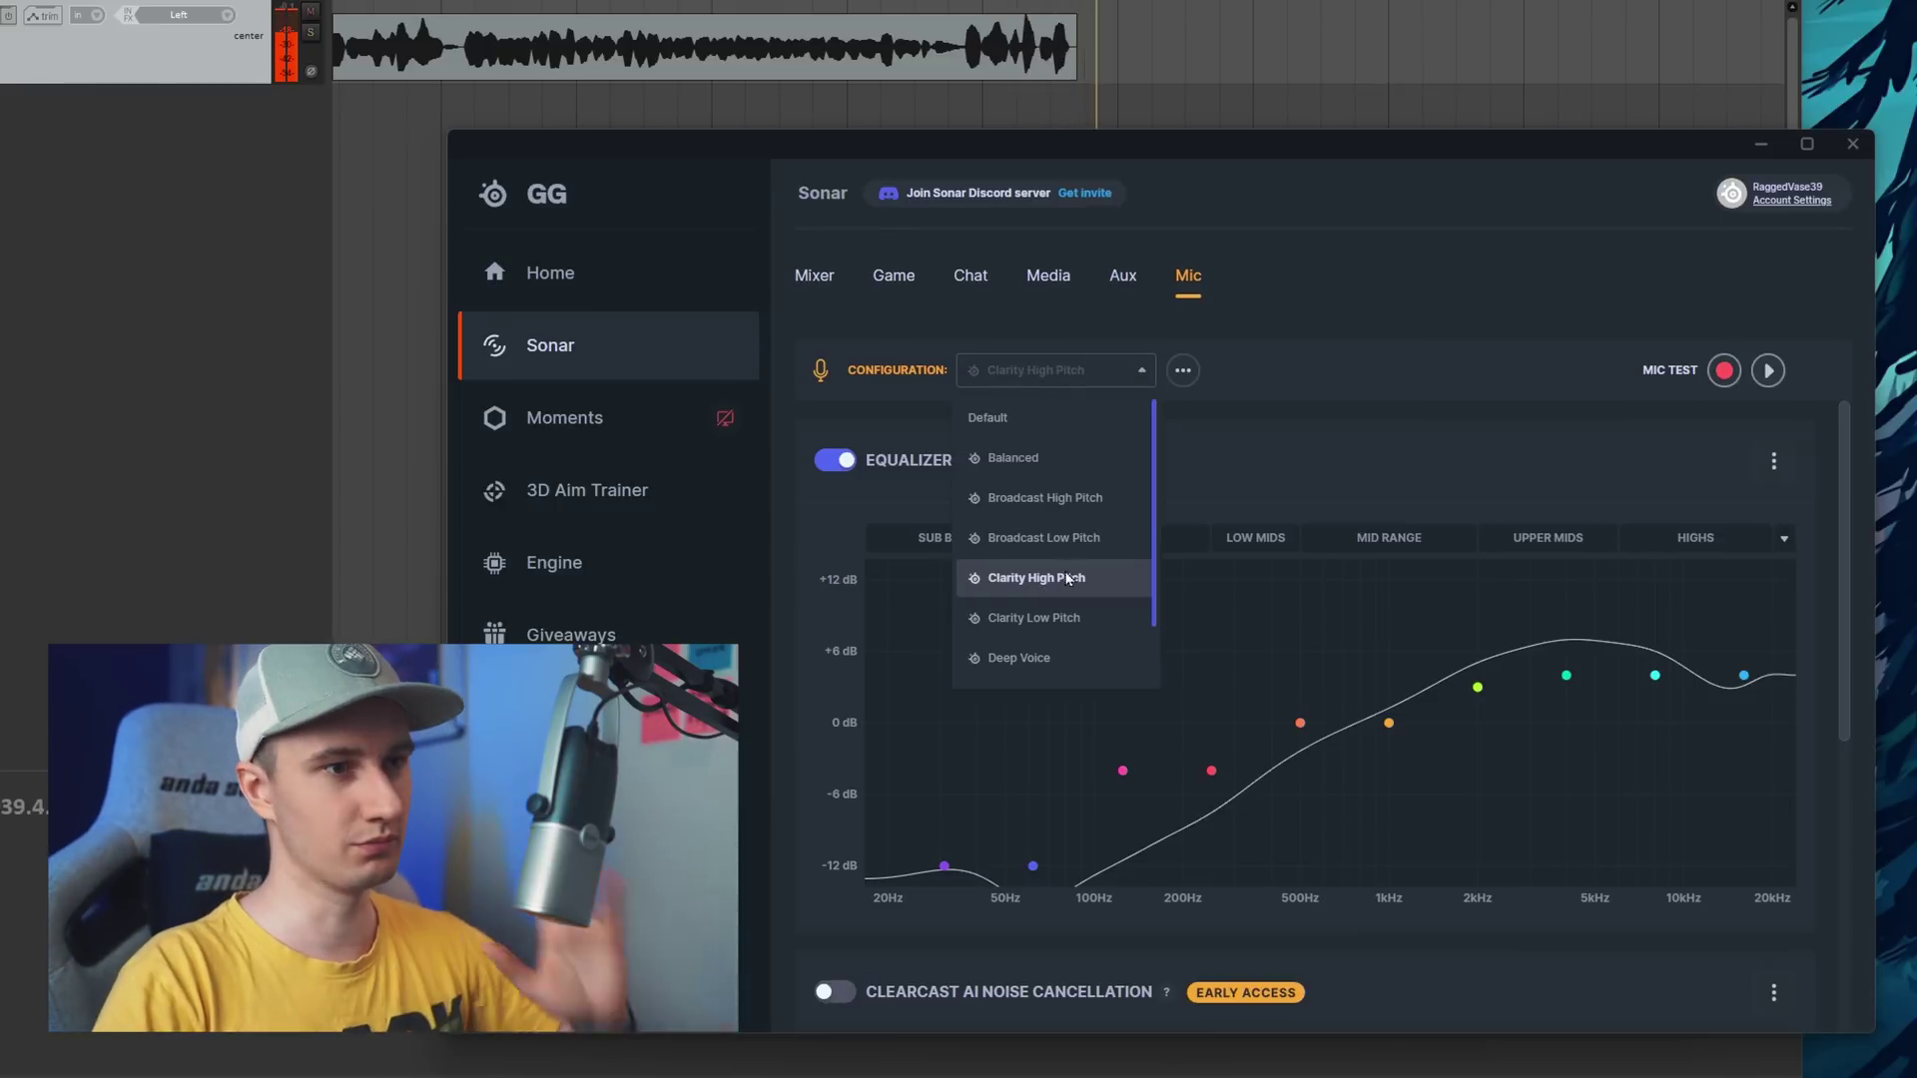
left_click(1037, 541)
left_click(1055, 384)
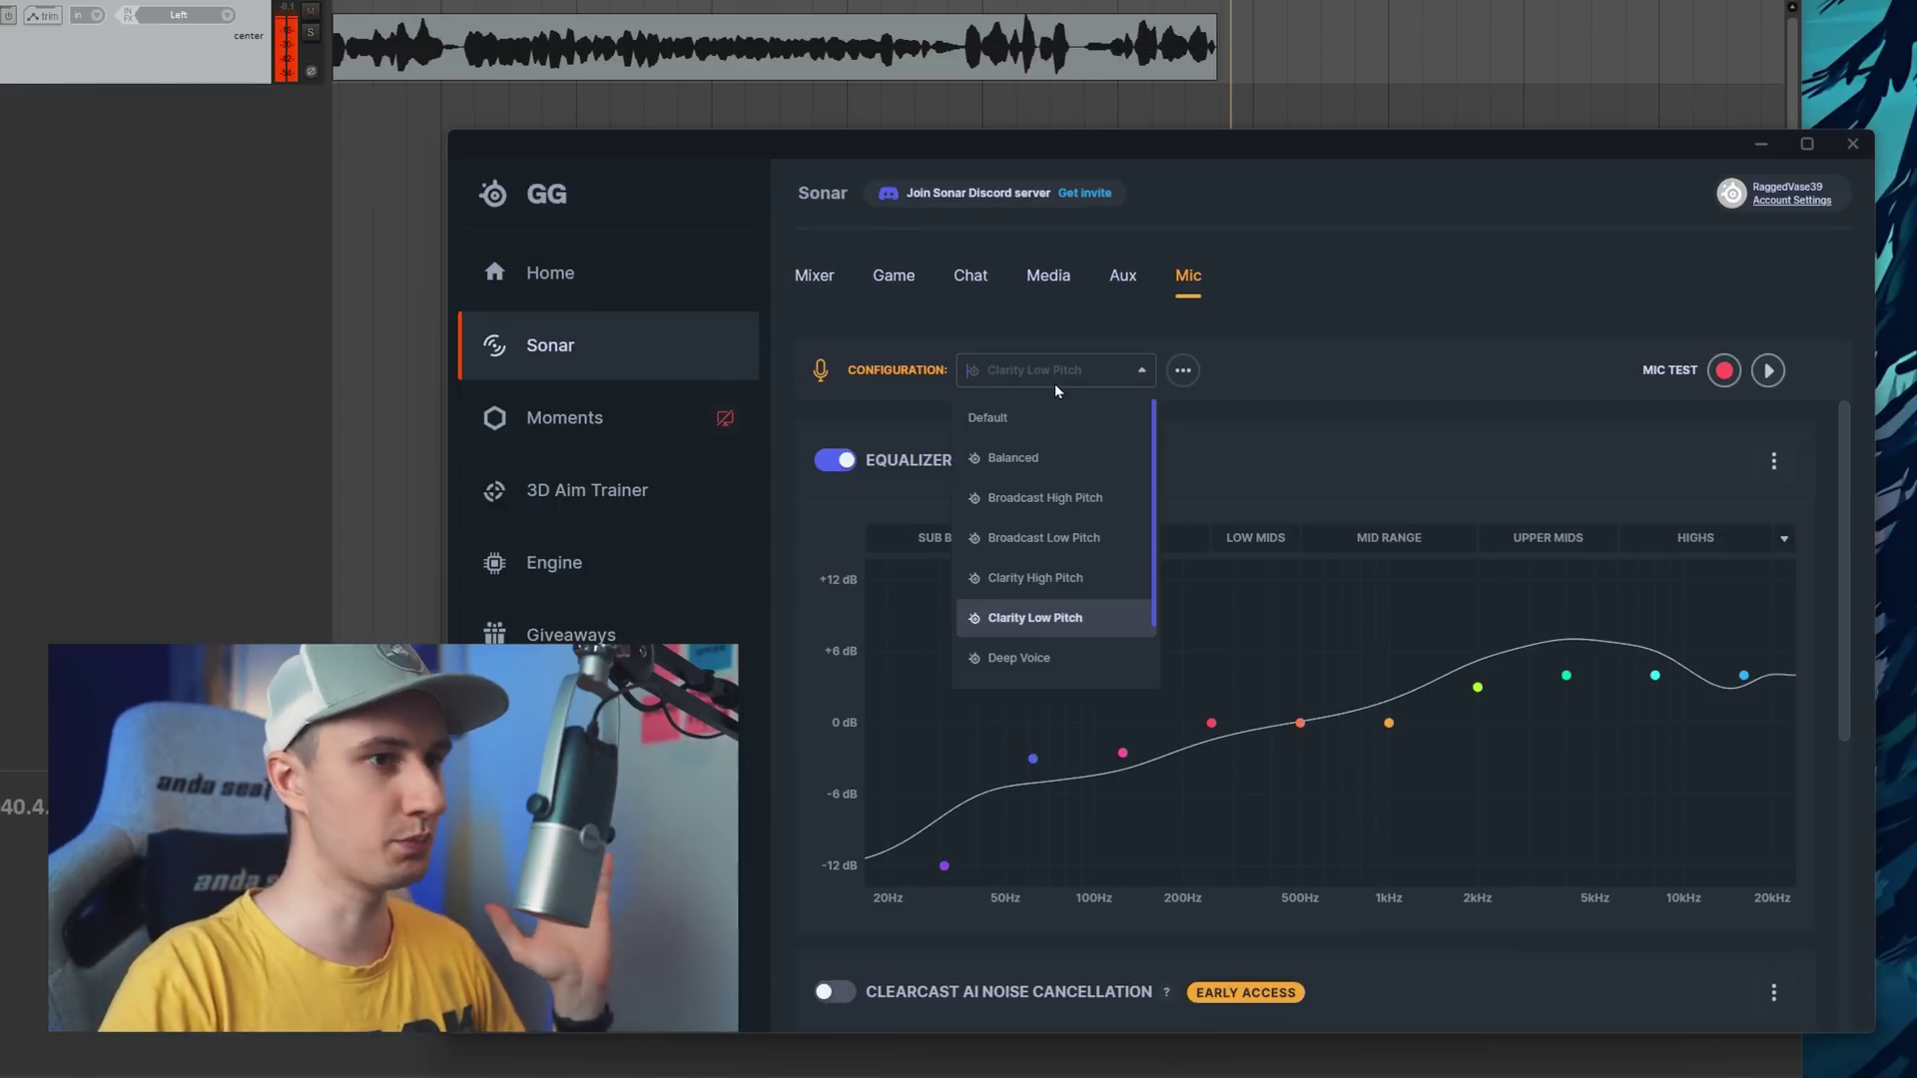
left_click(1052, 594)
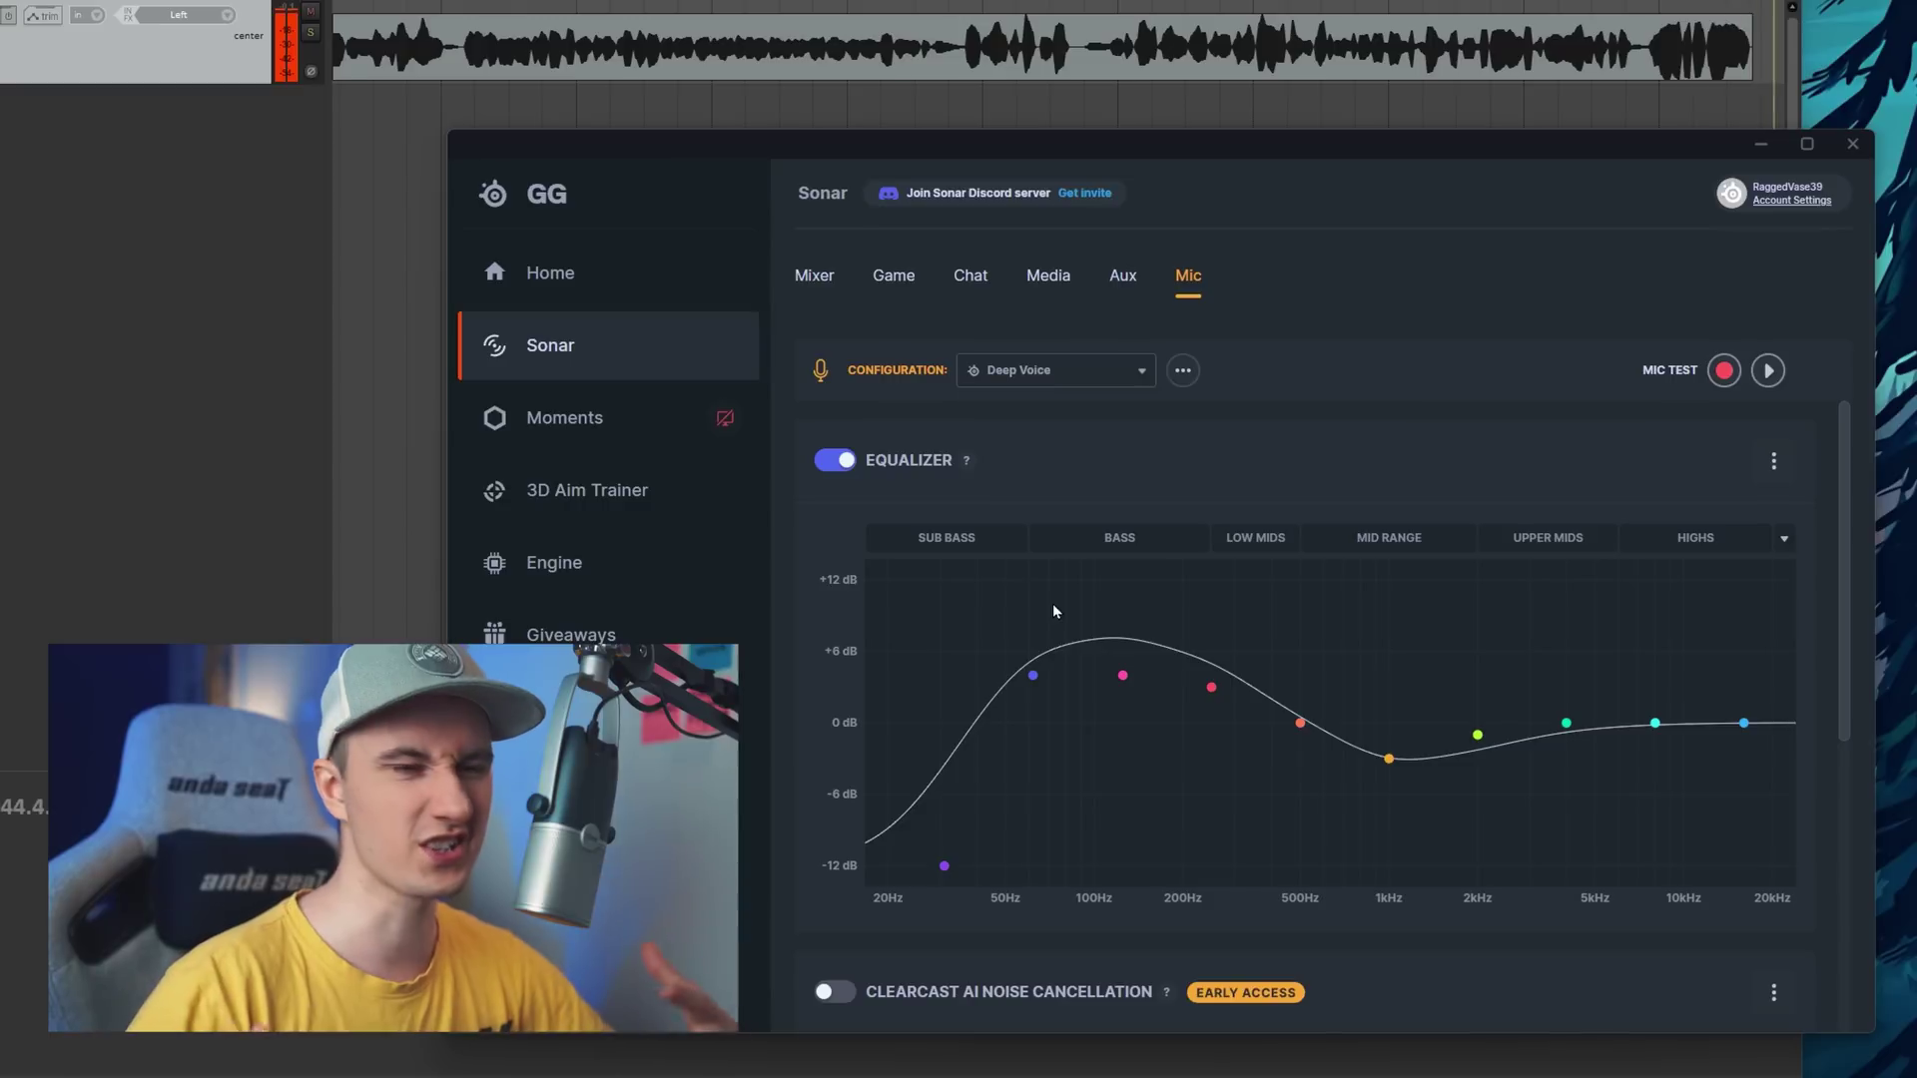
Try the Walkie Talkie and Less Nasal mic configurations one after the other.
left_click(1054, 386)
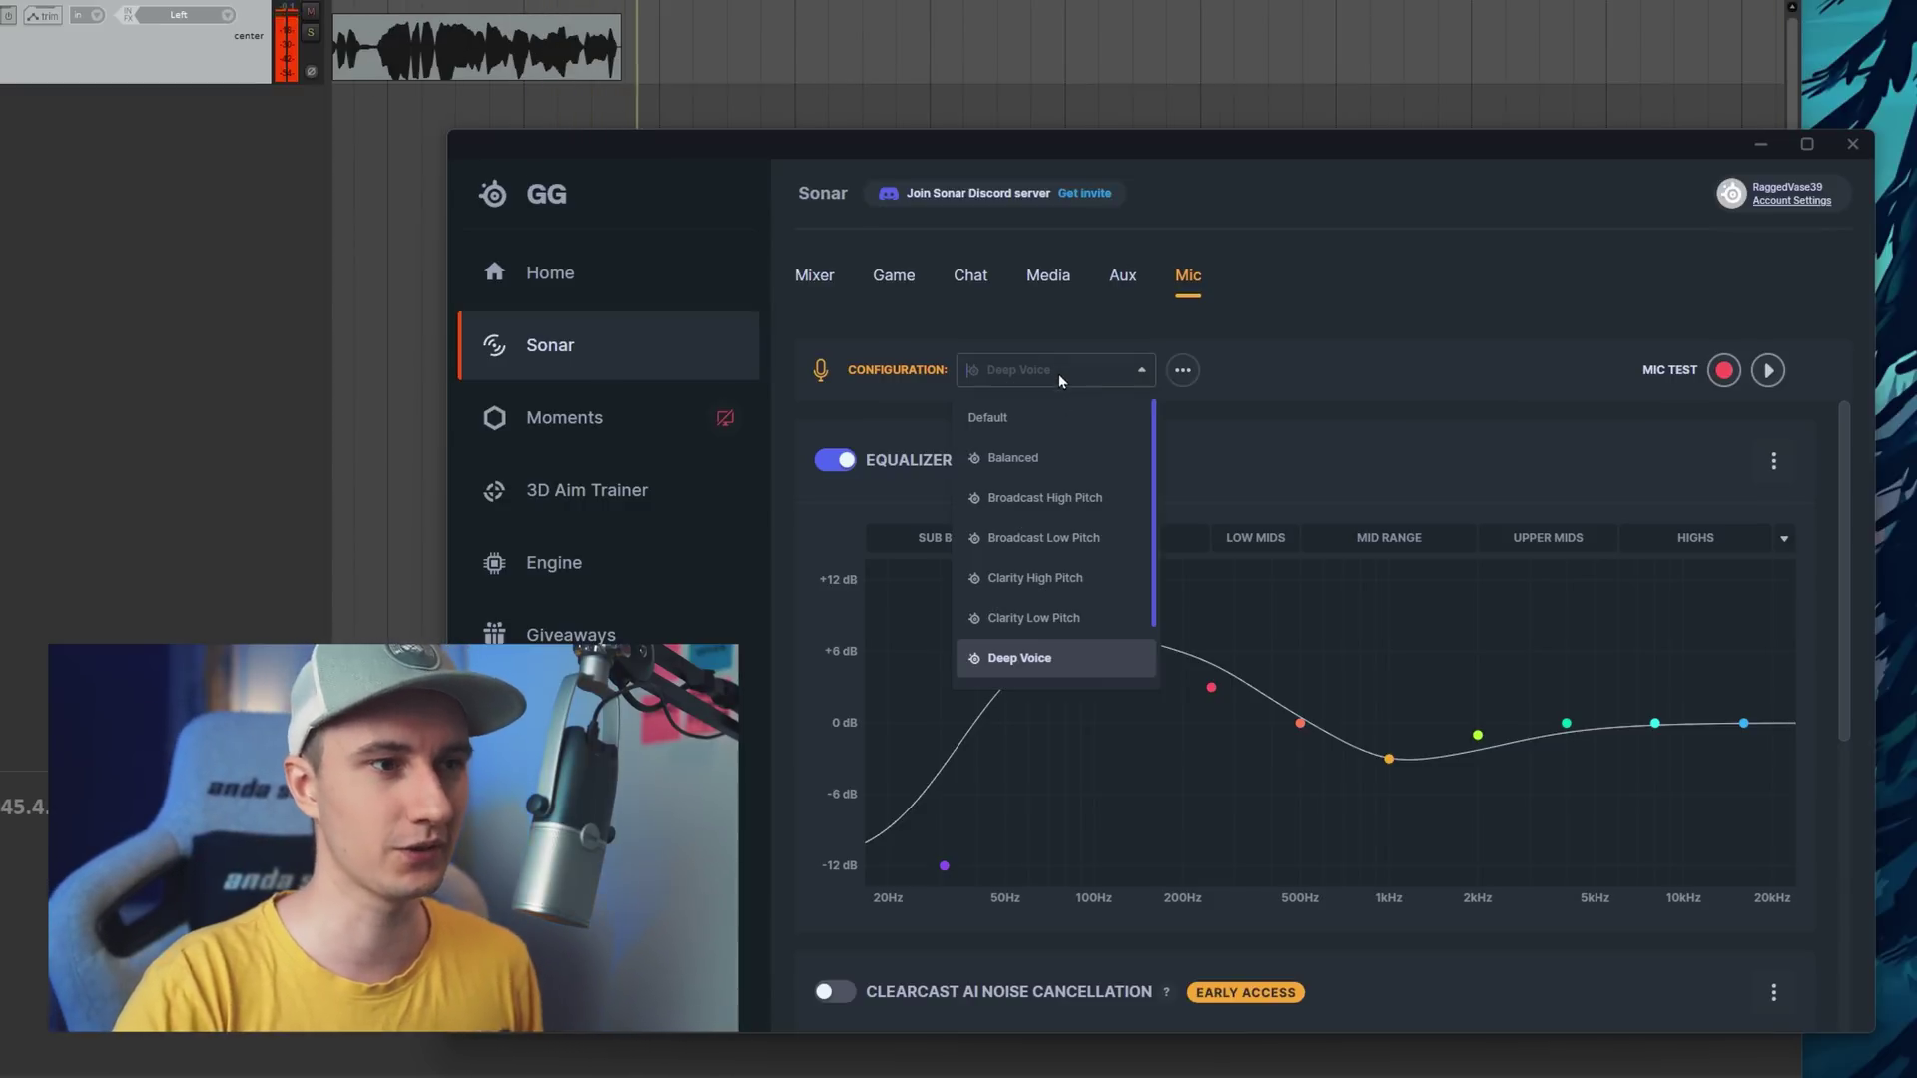
scroll(1077, 525, "down", 2)
left_click(1048, 631)
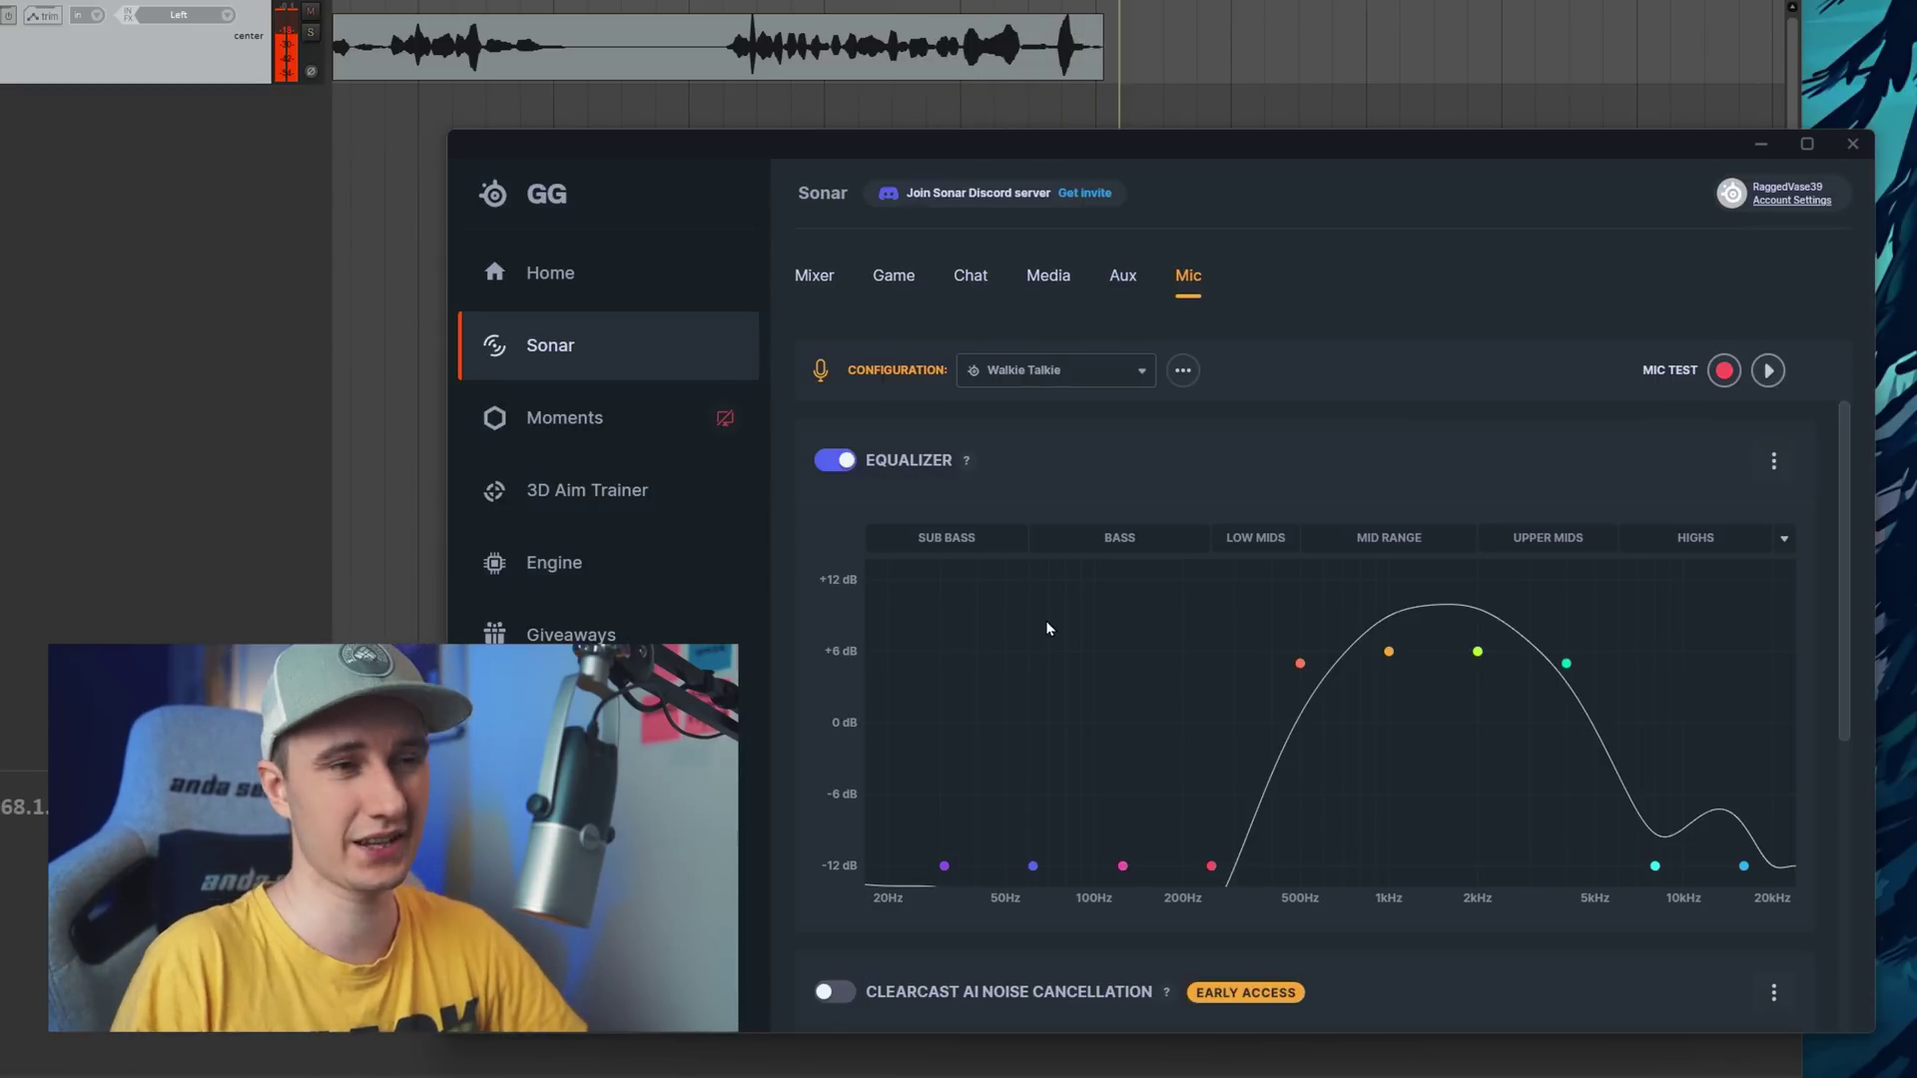
left_click(1060, 372)
left_click(1062, 399)
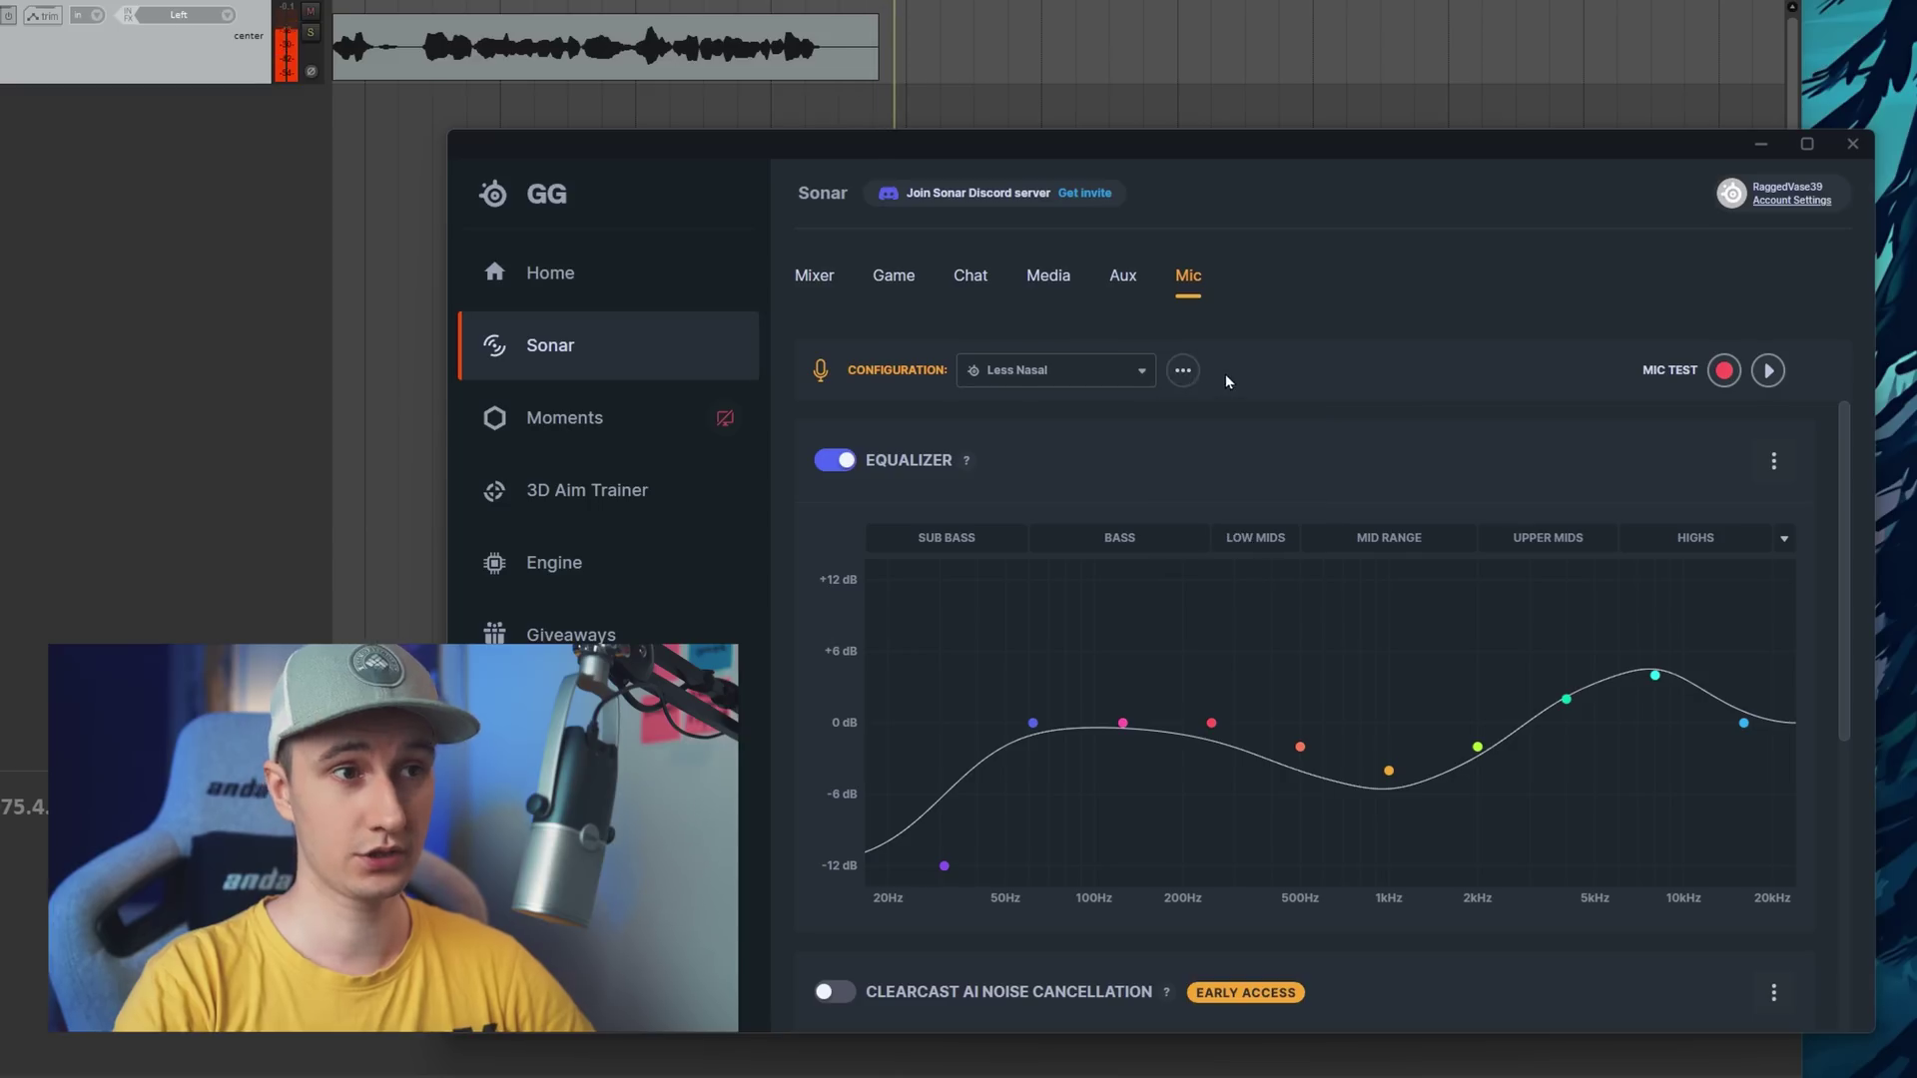
Create a new mic configuration named "Punch".
left_click(1188, 376)
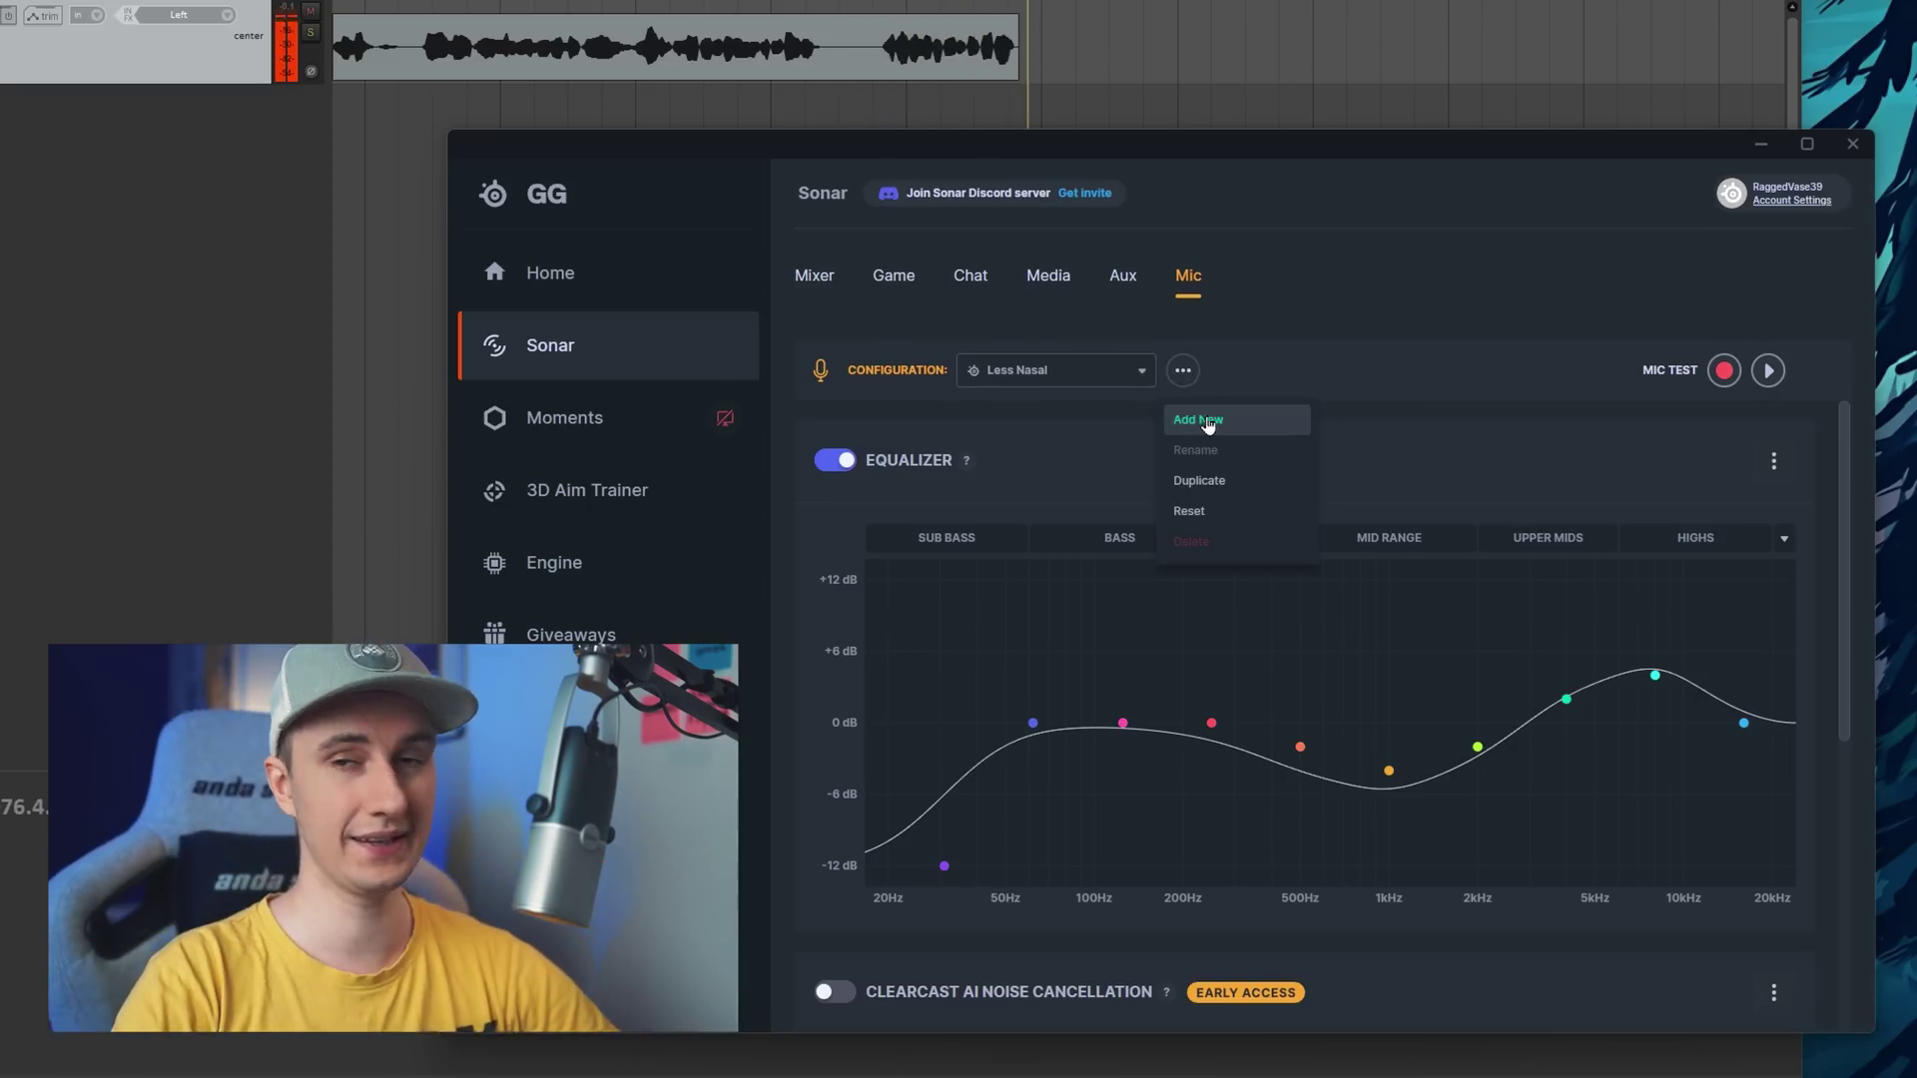
left_click(1198, 420)
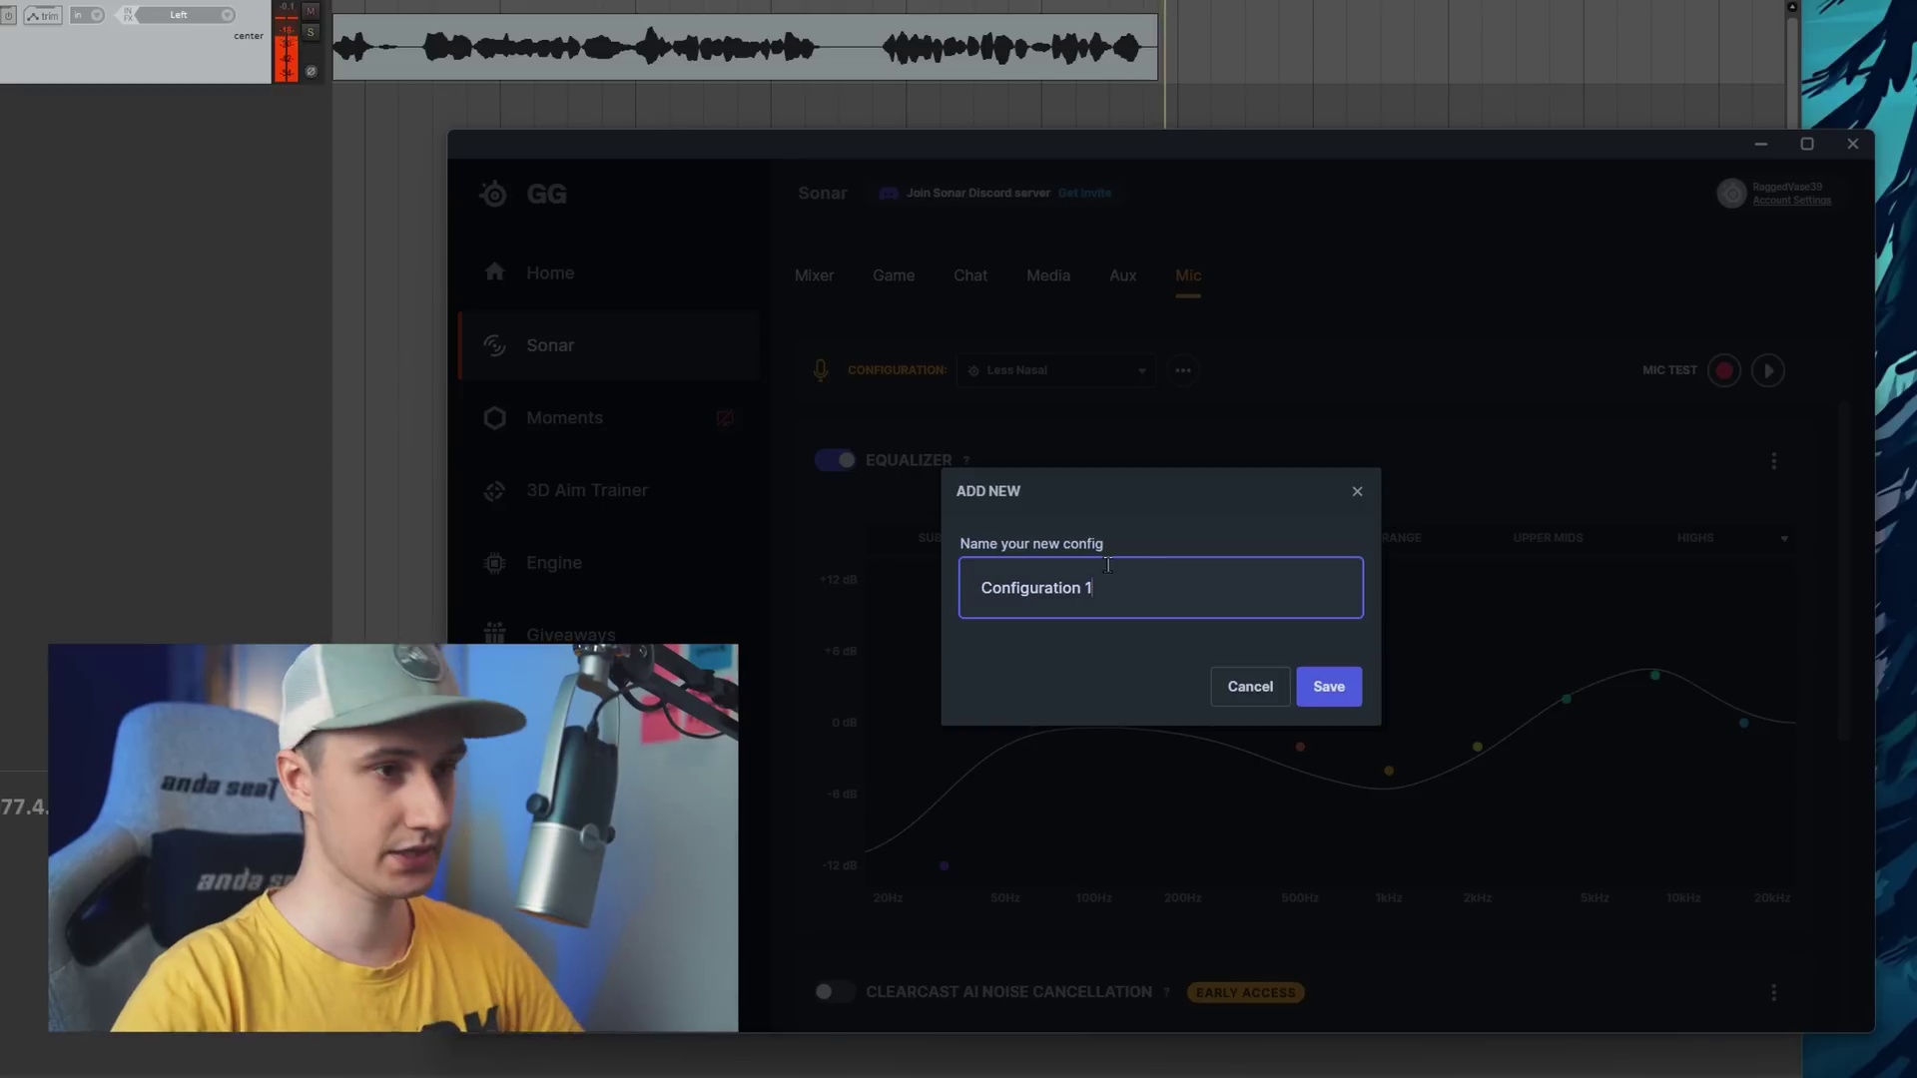
key("ctrl+a")
key("BackSpace")
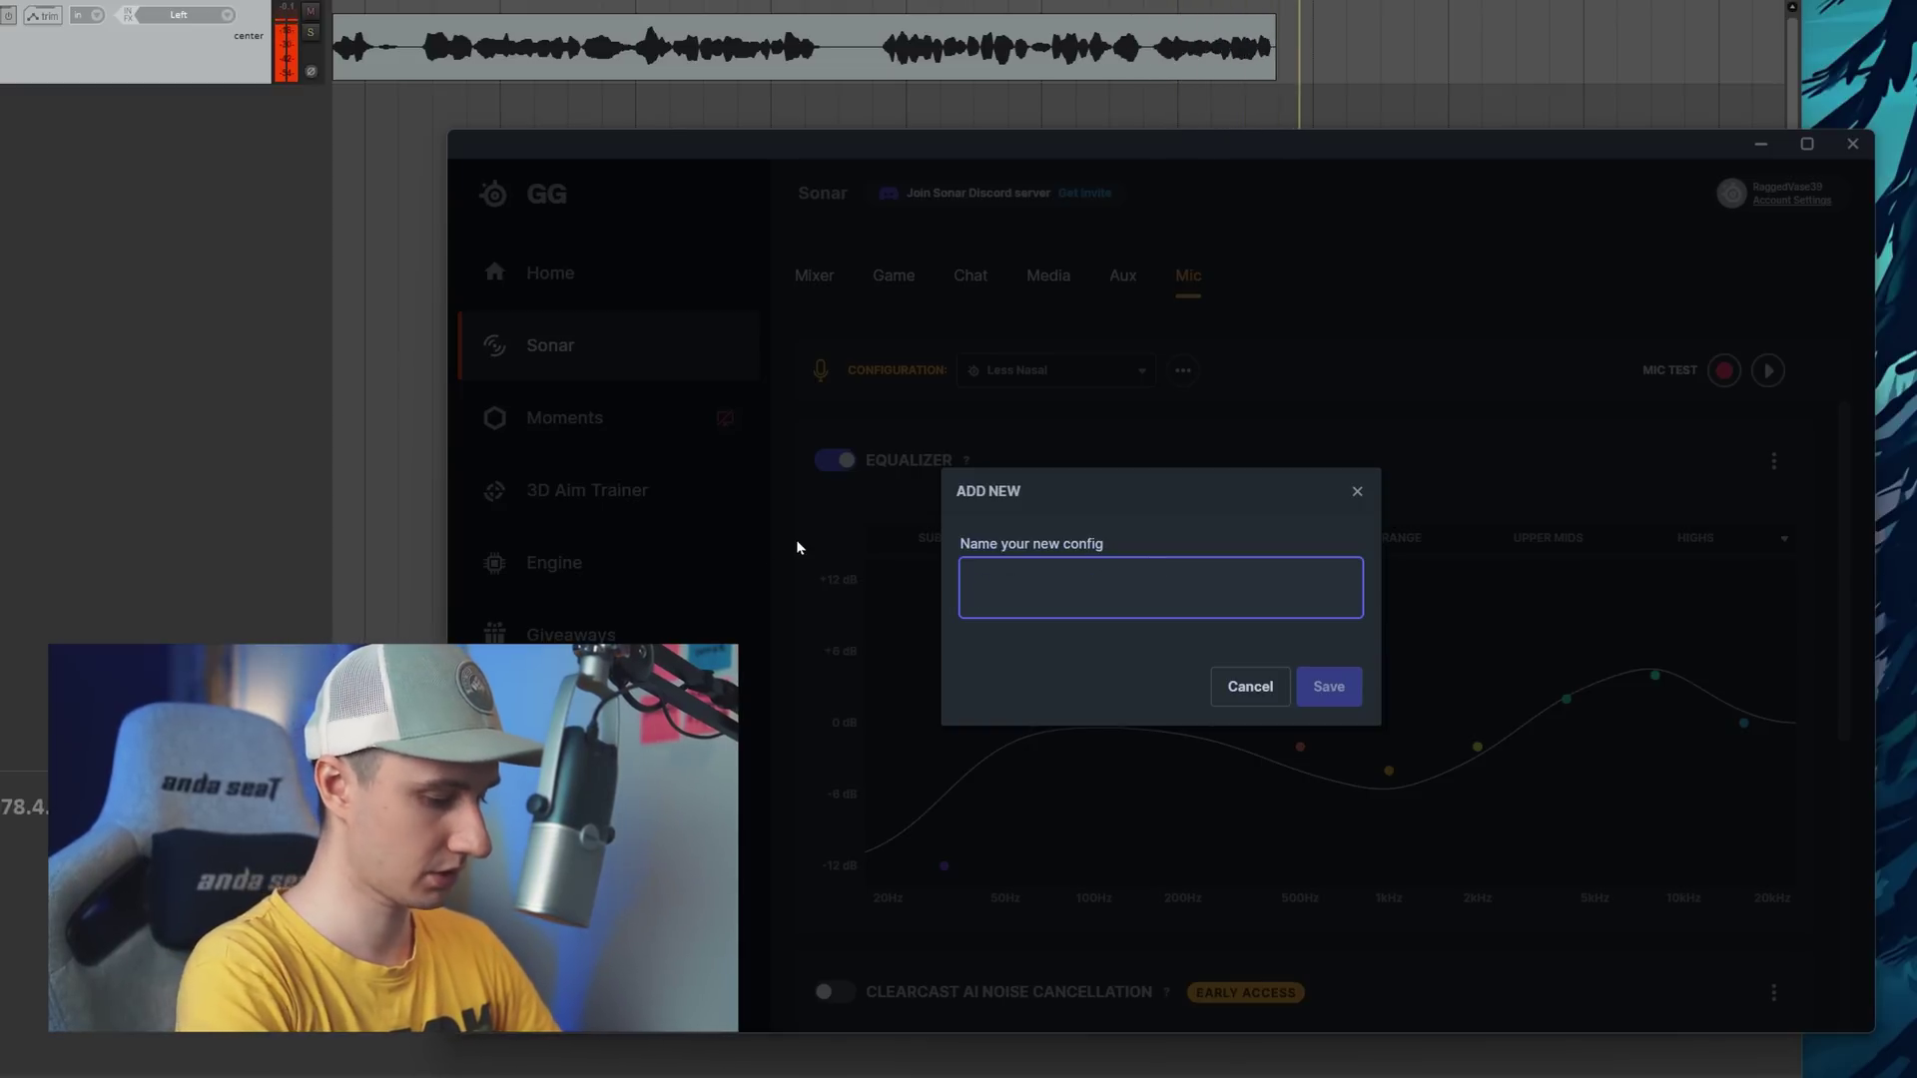
type("Punch")
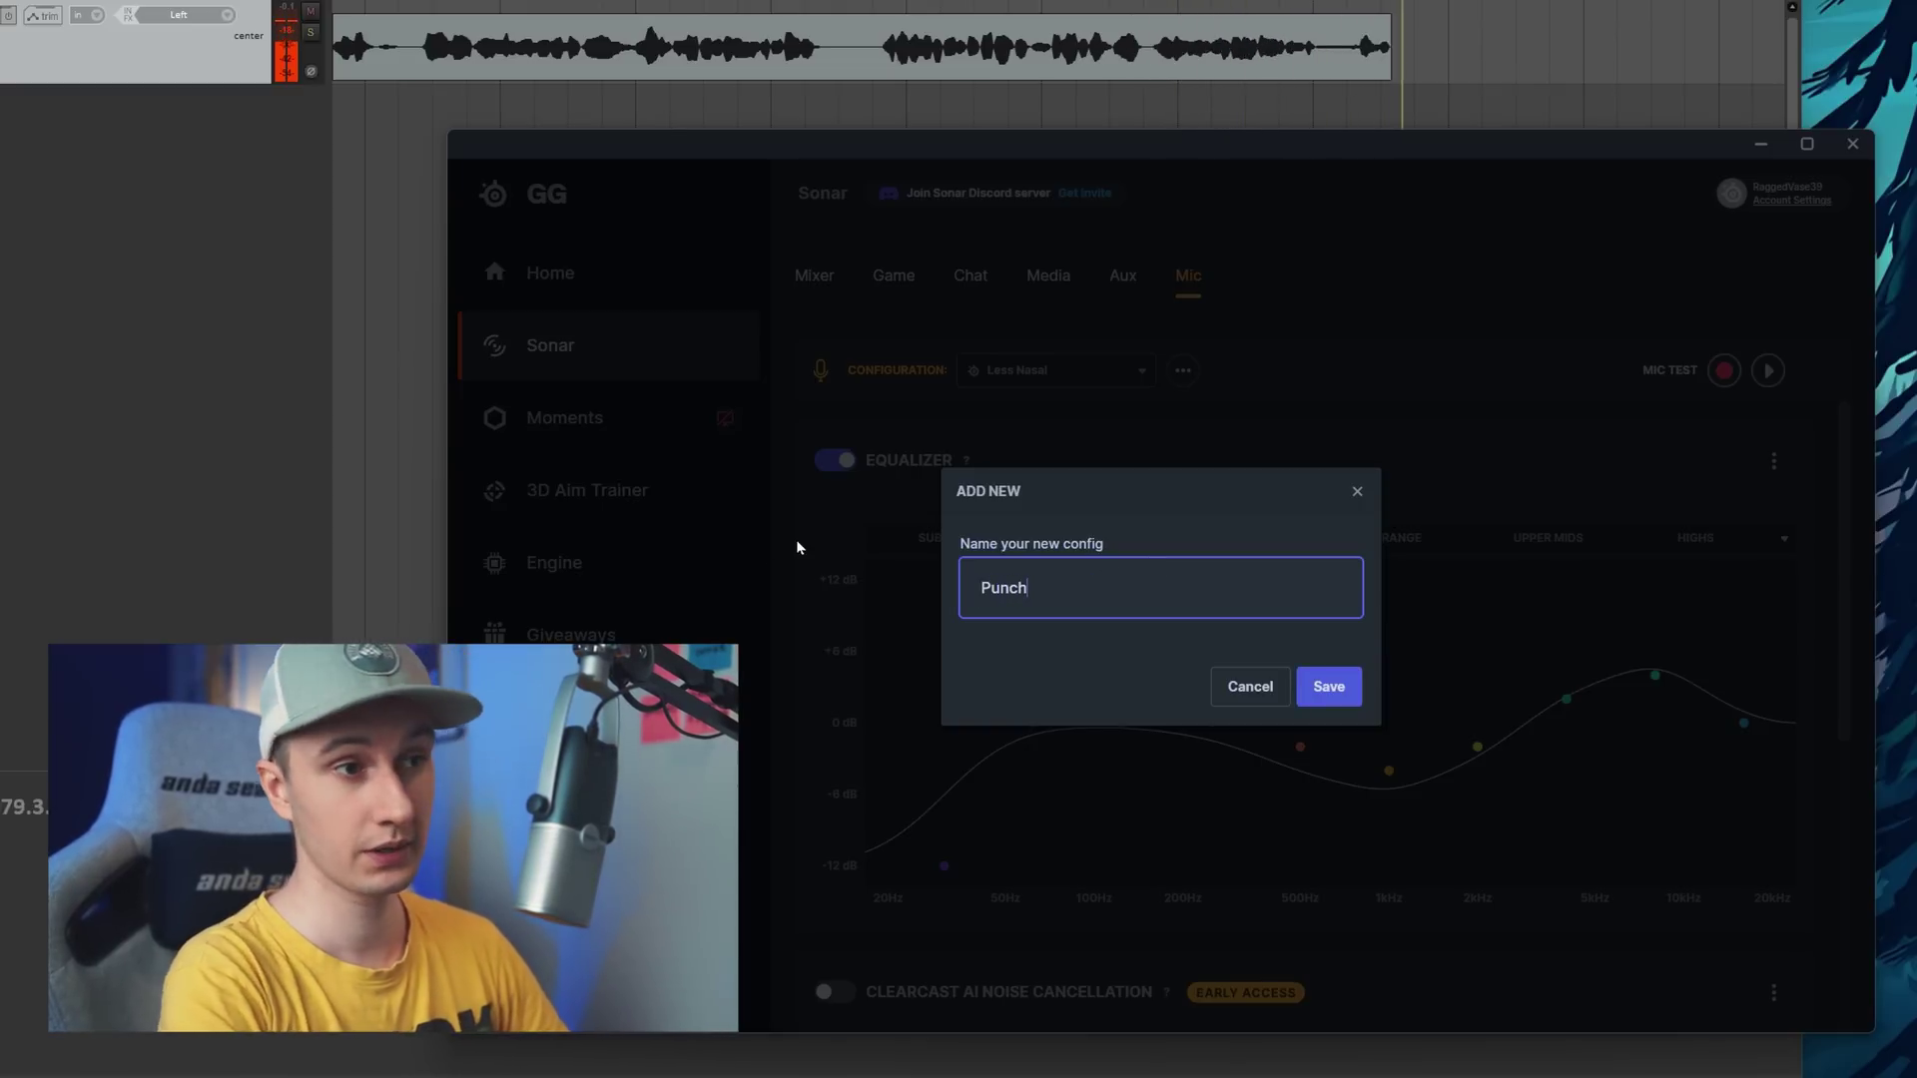
left_click(1328, 686)
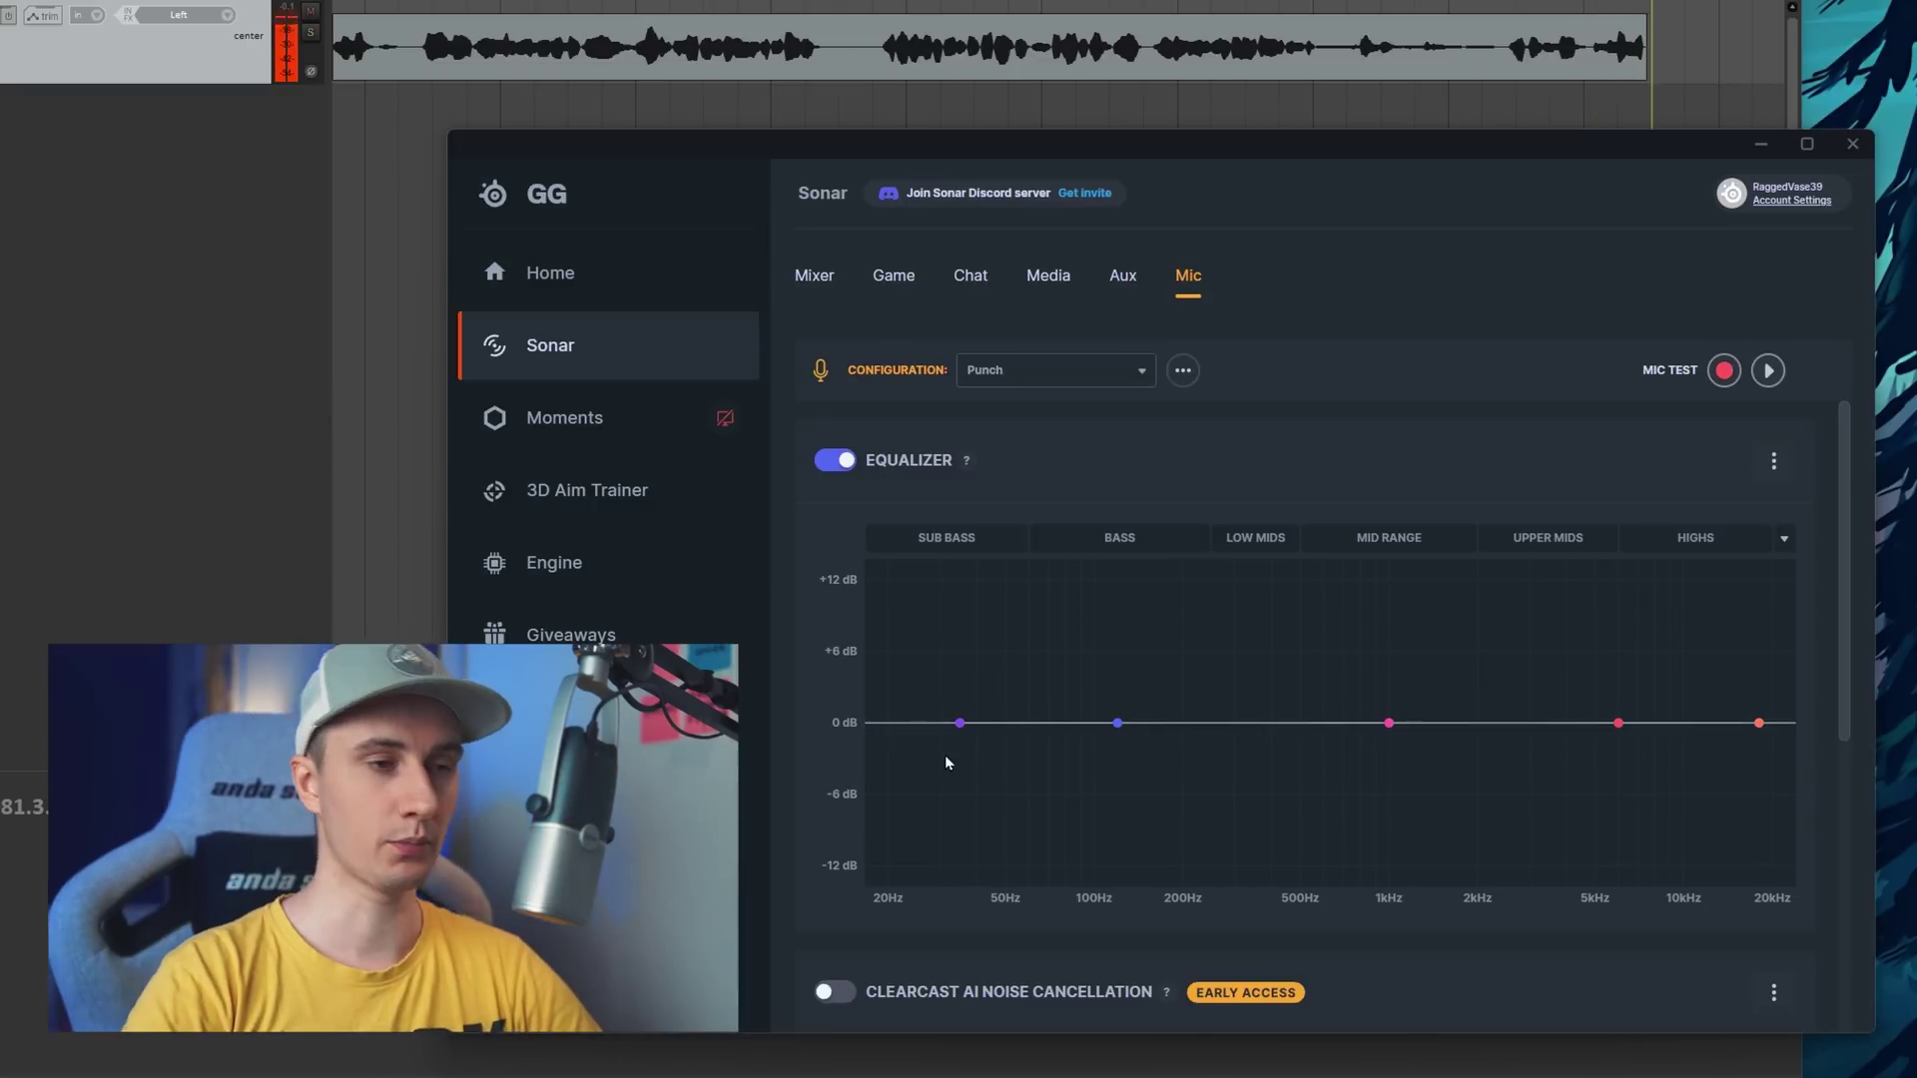
Make the lowest equalizer band a High Pass filter at about 70 Hz and boost the second band about 2 dB at about 100 Hz.
left_click_drag(959, 721, 970, 765)
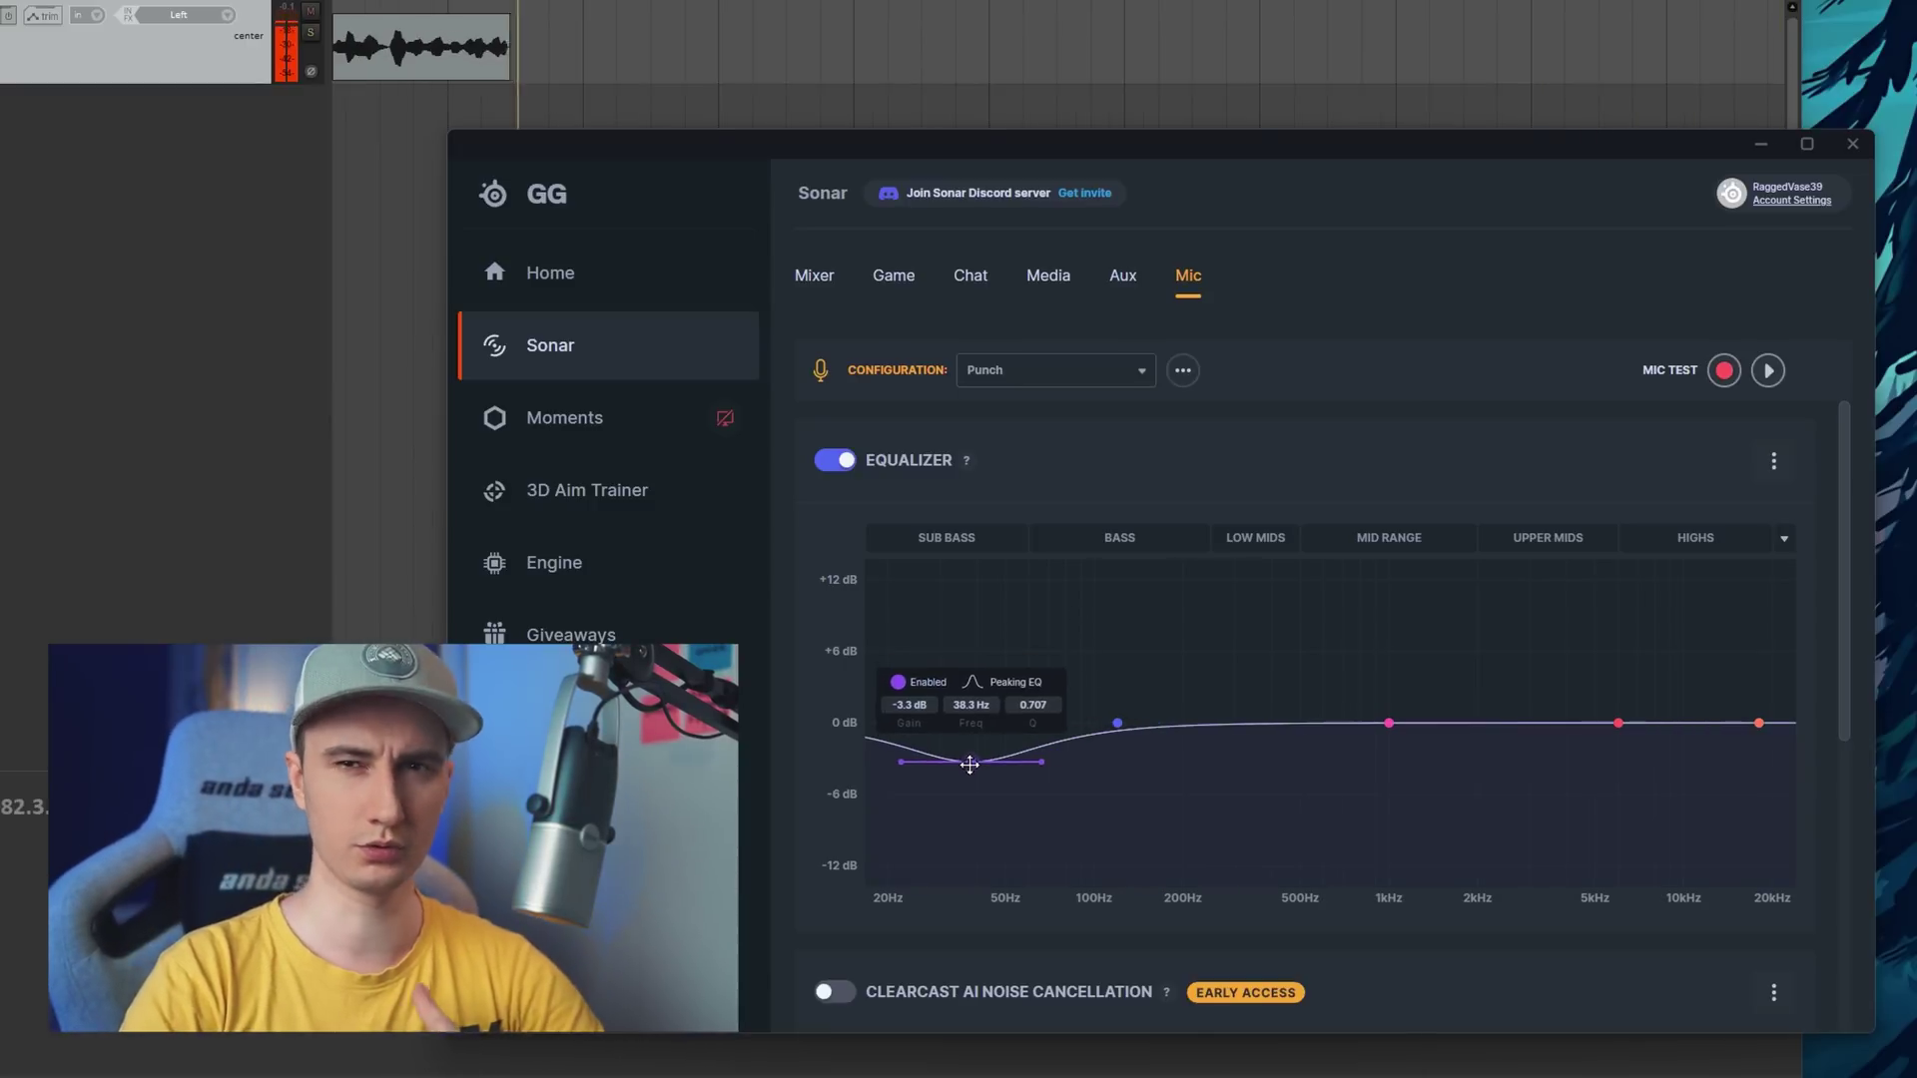
left_click(986, 685)
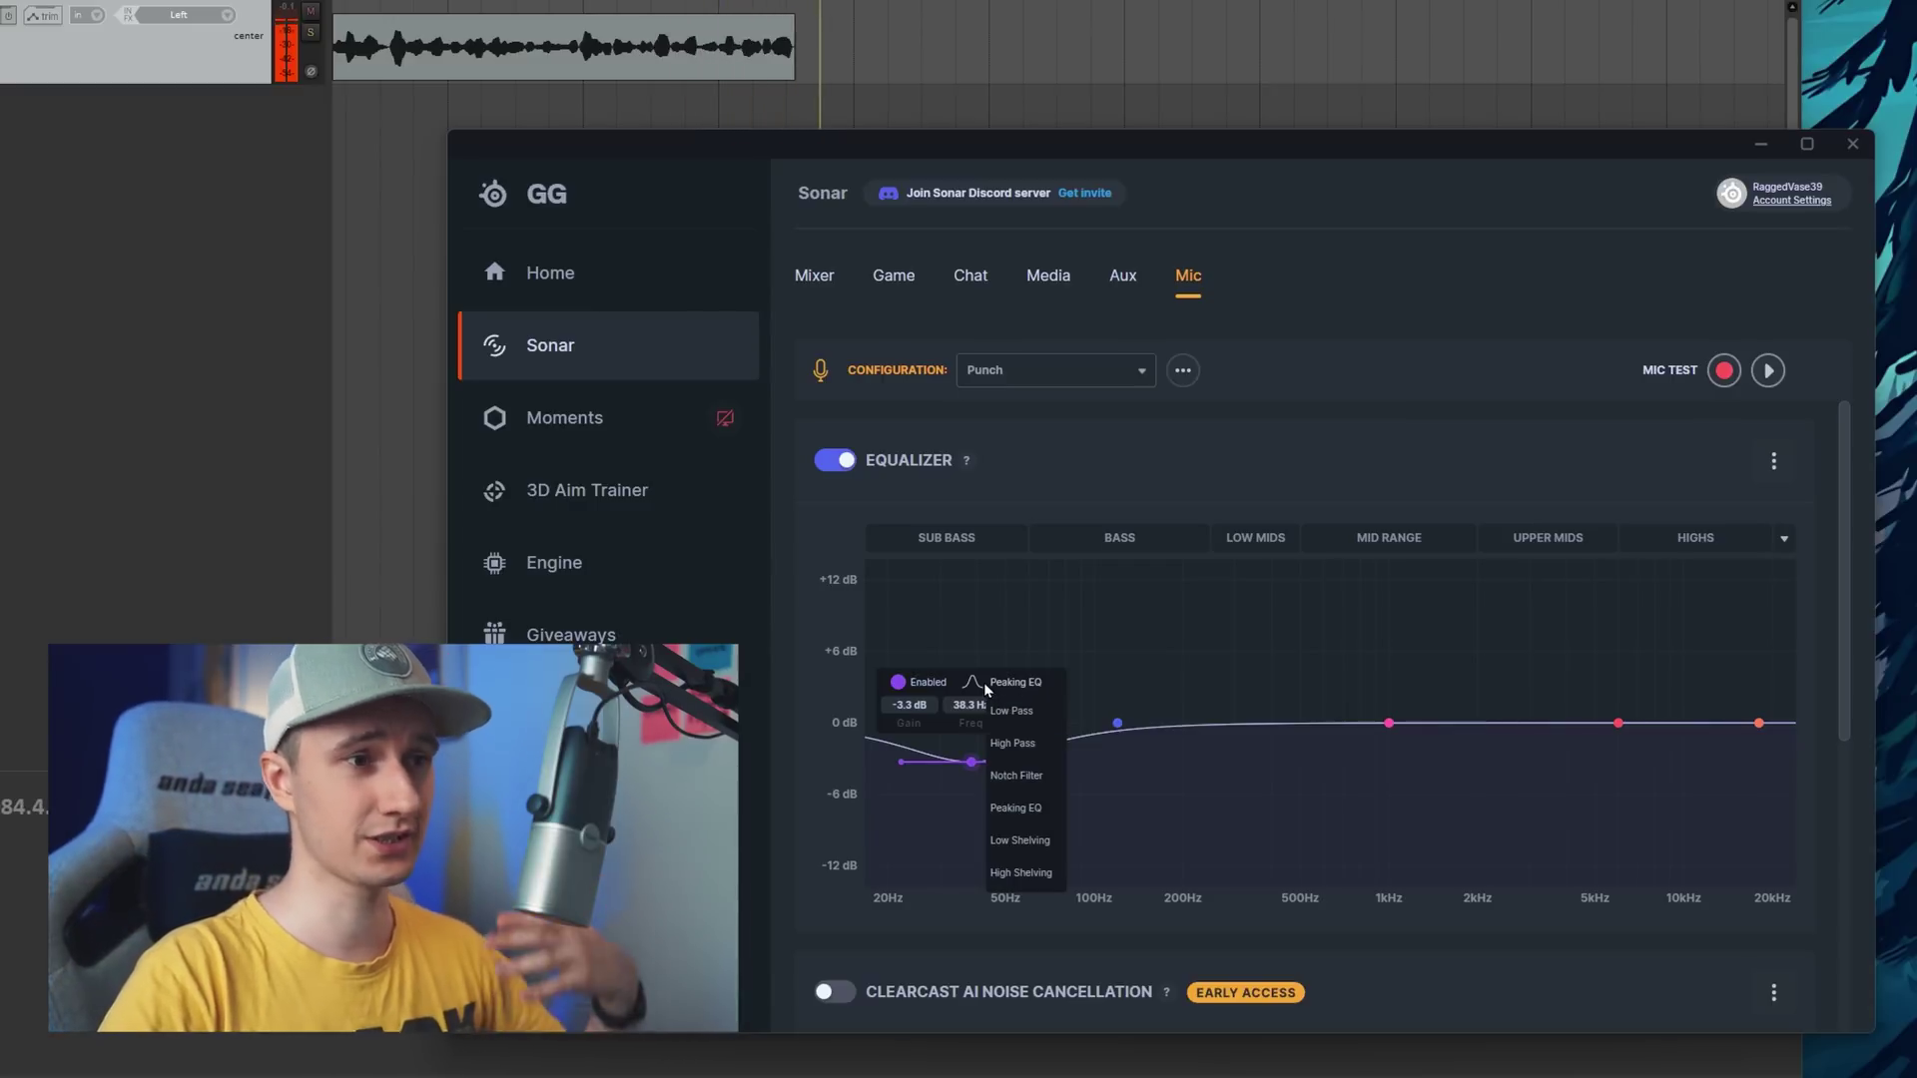
left_click(1039, 754)
left_click_drag(977, 762, 1050, 755)
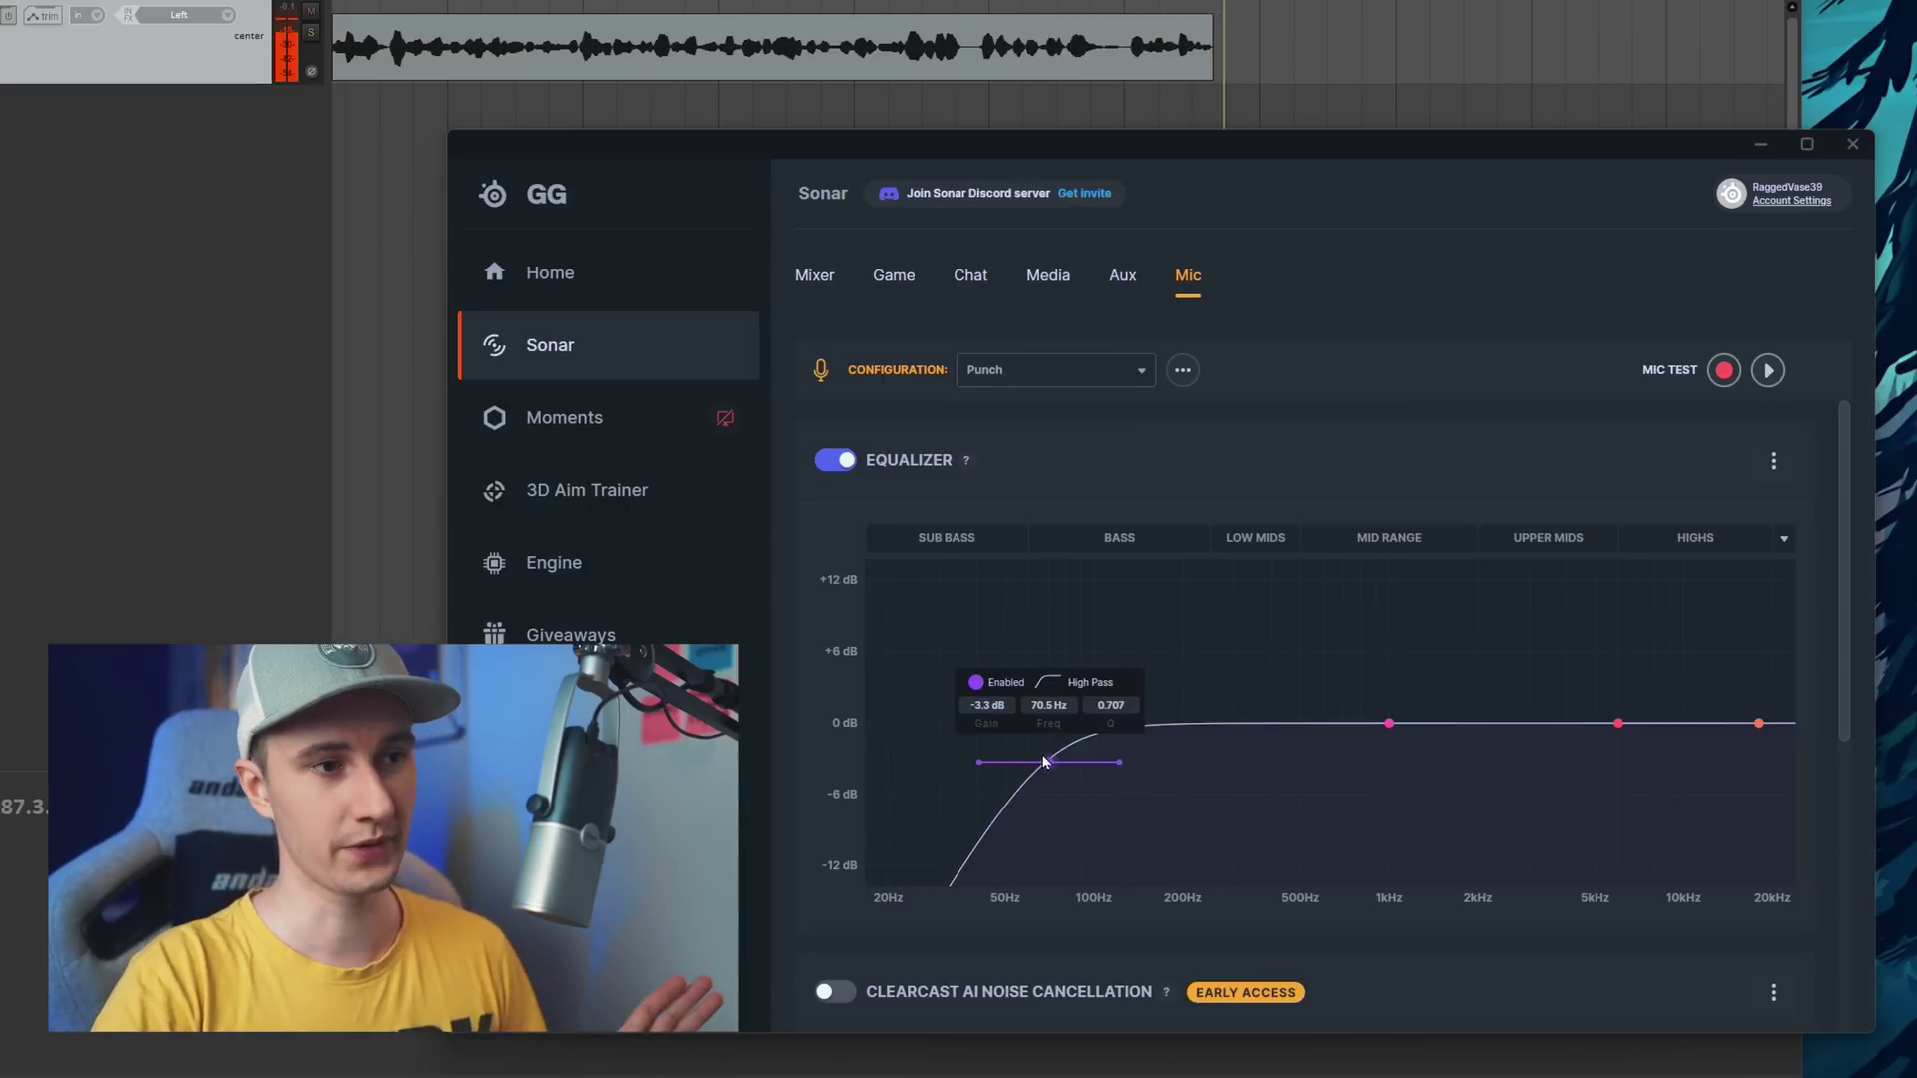
left_click_drag(1047, 761, 1048, 758)
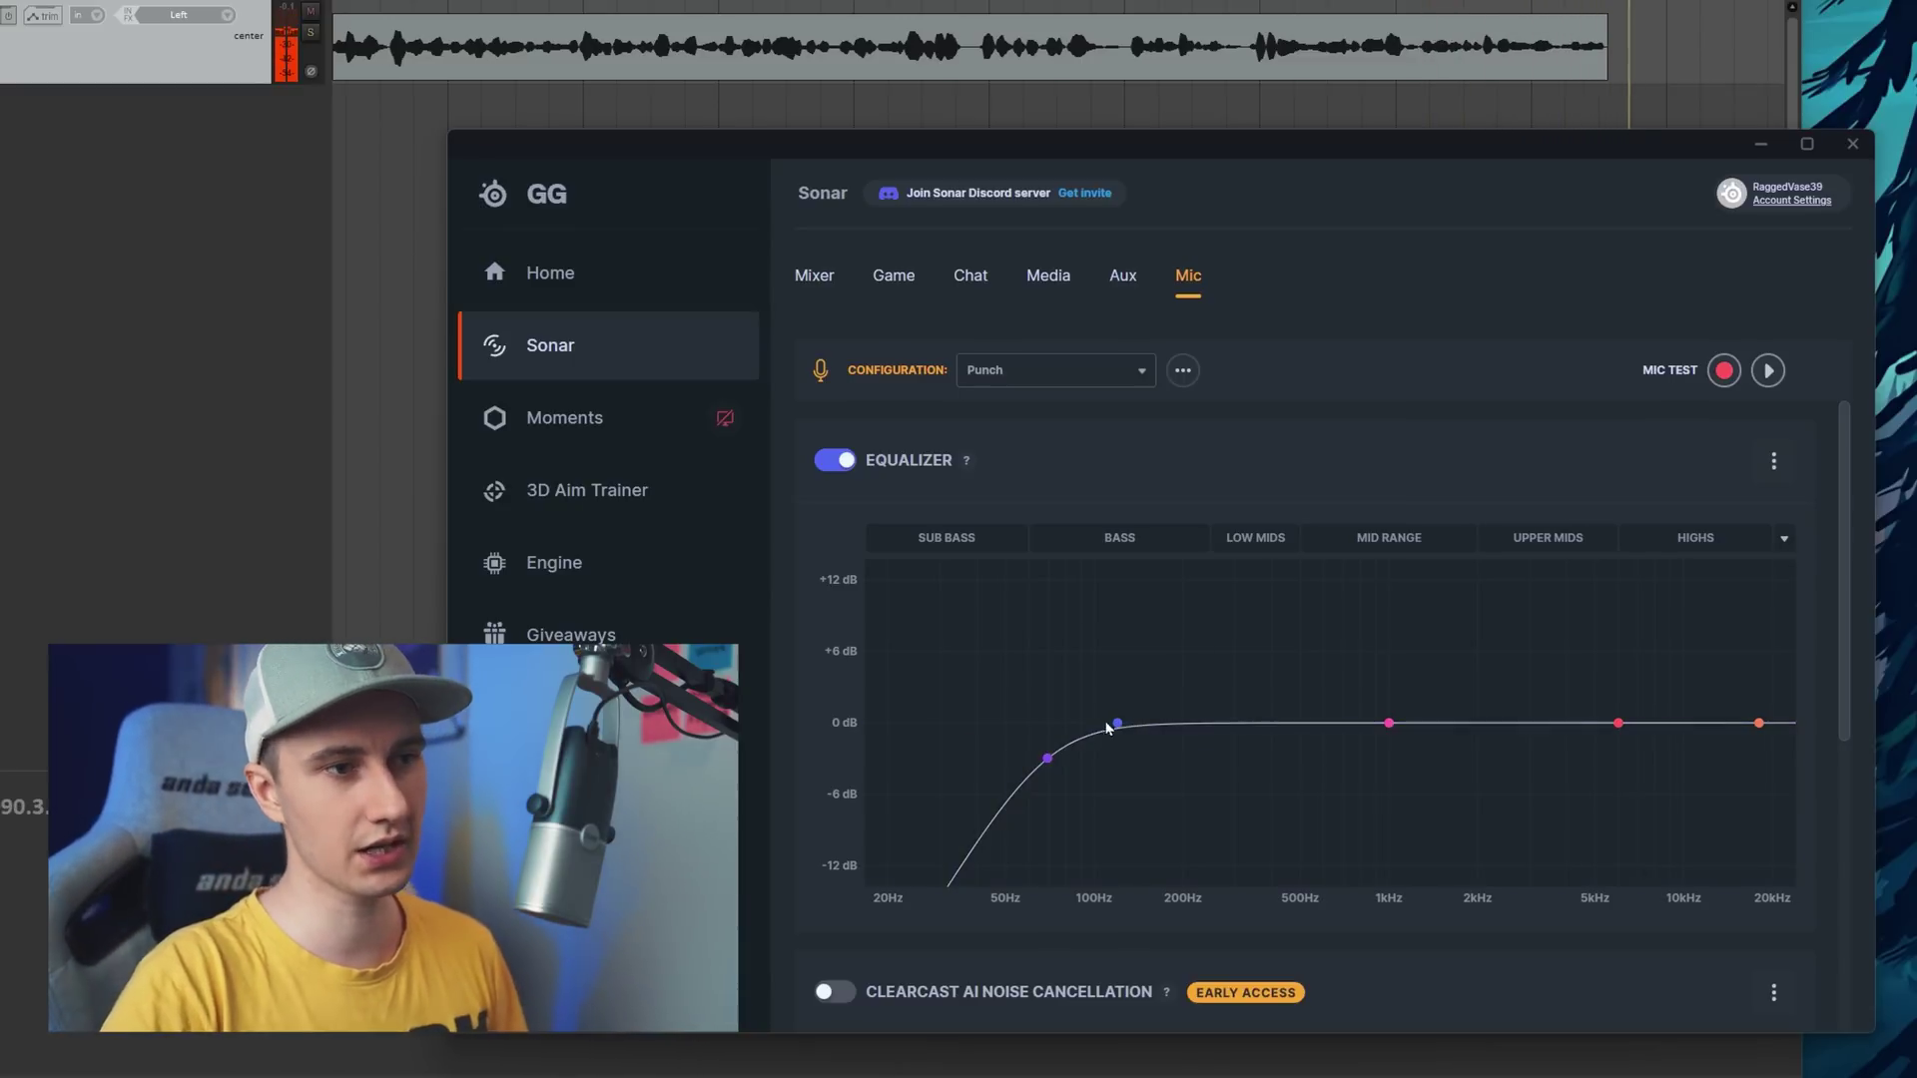
left_click_drag(1119, 722, 1095, 694)
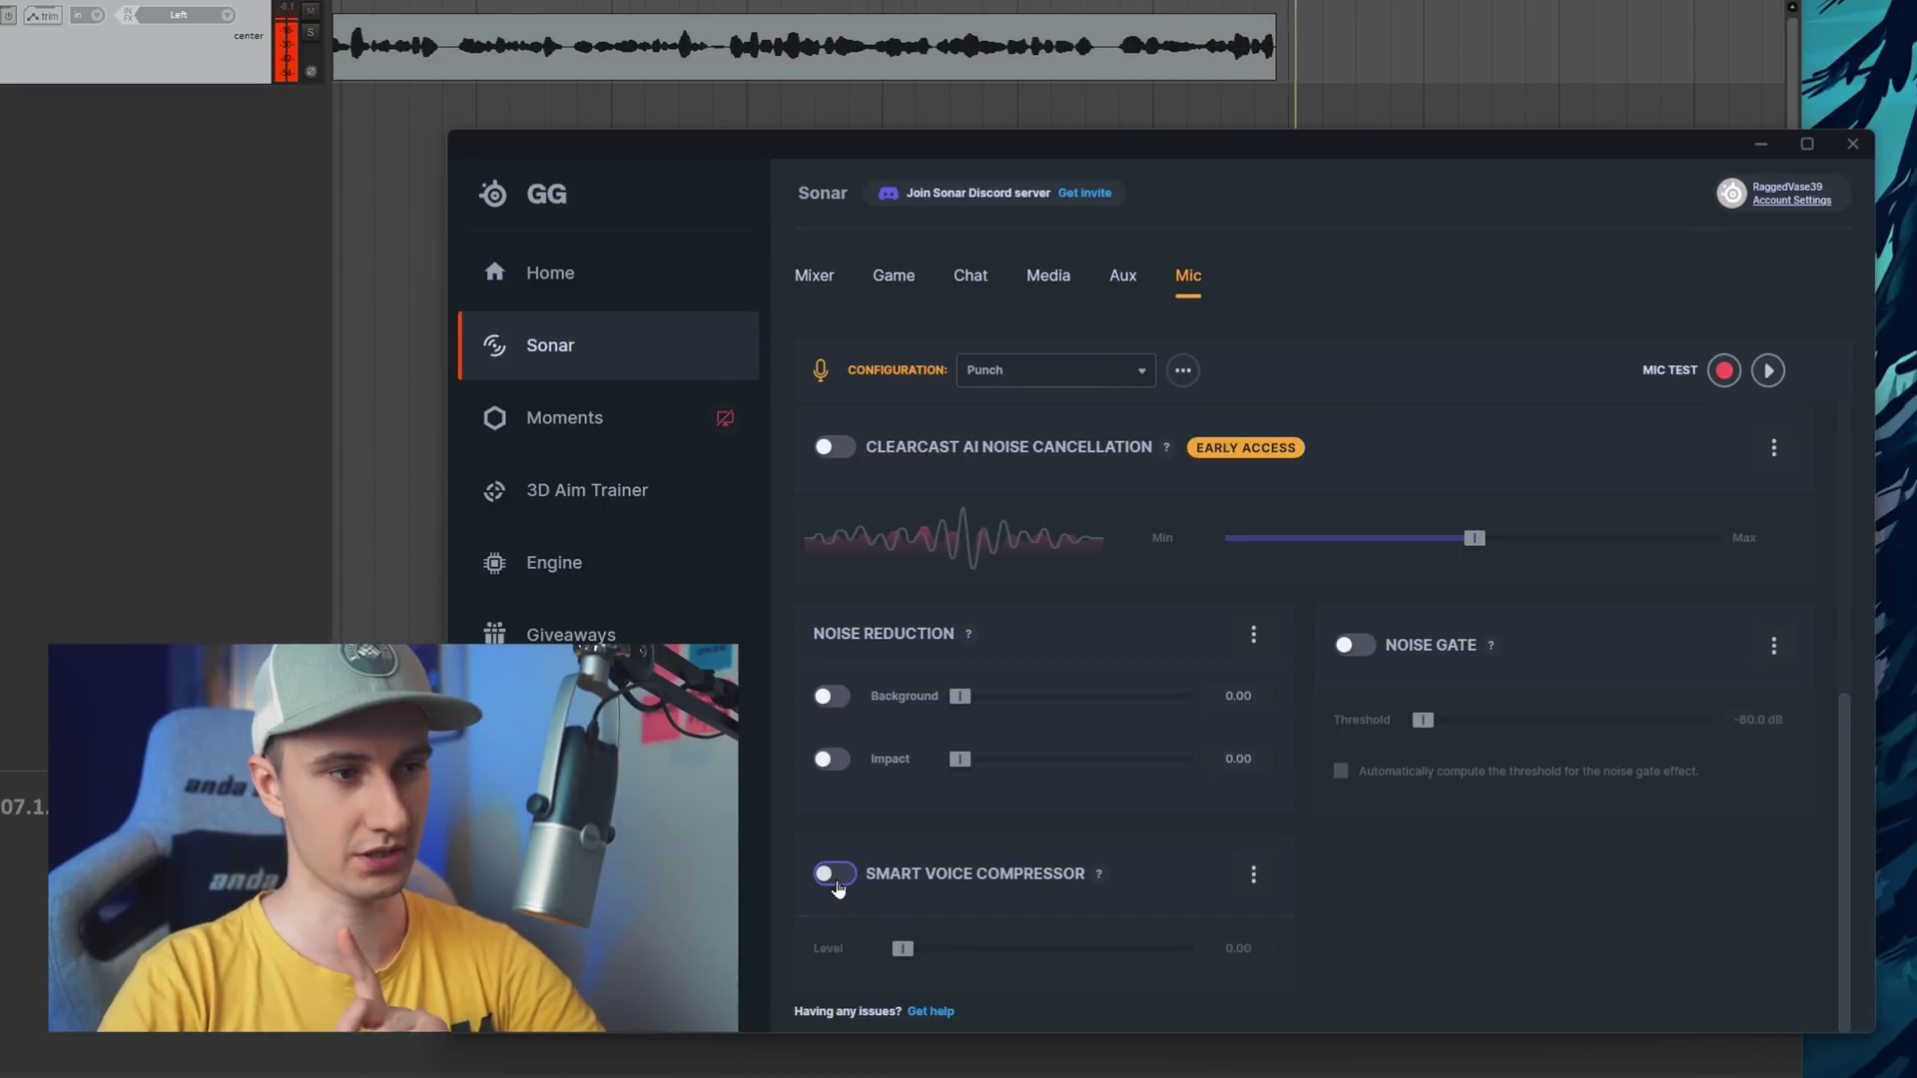
Enable the Smart Voice Compressor for the Punch configuration at level 0.80.
left_click(837, 884)
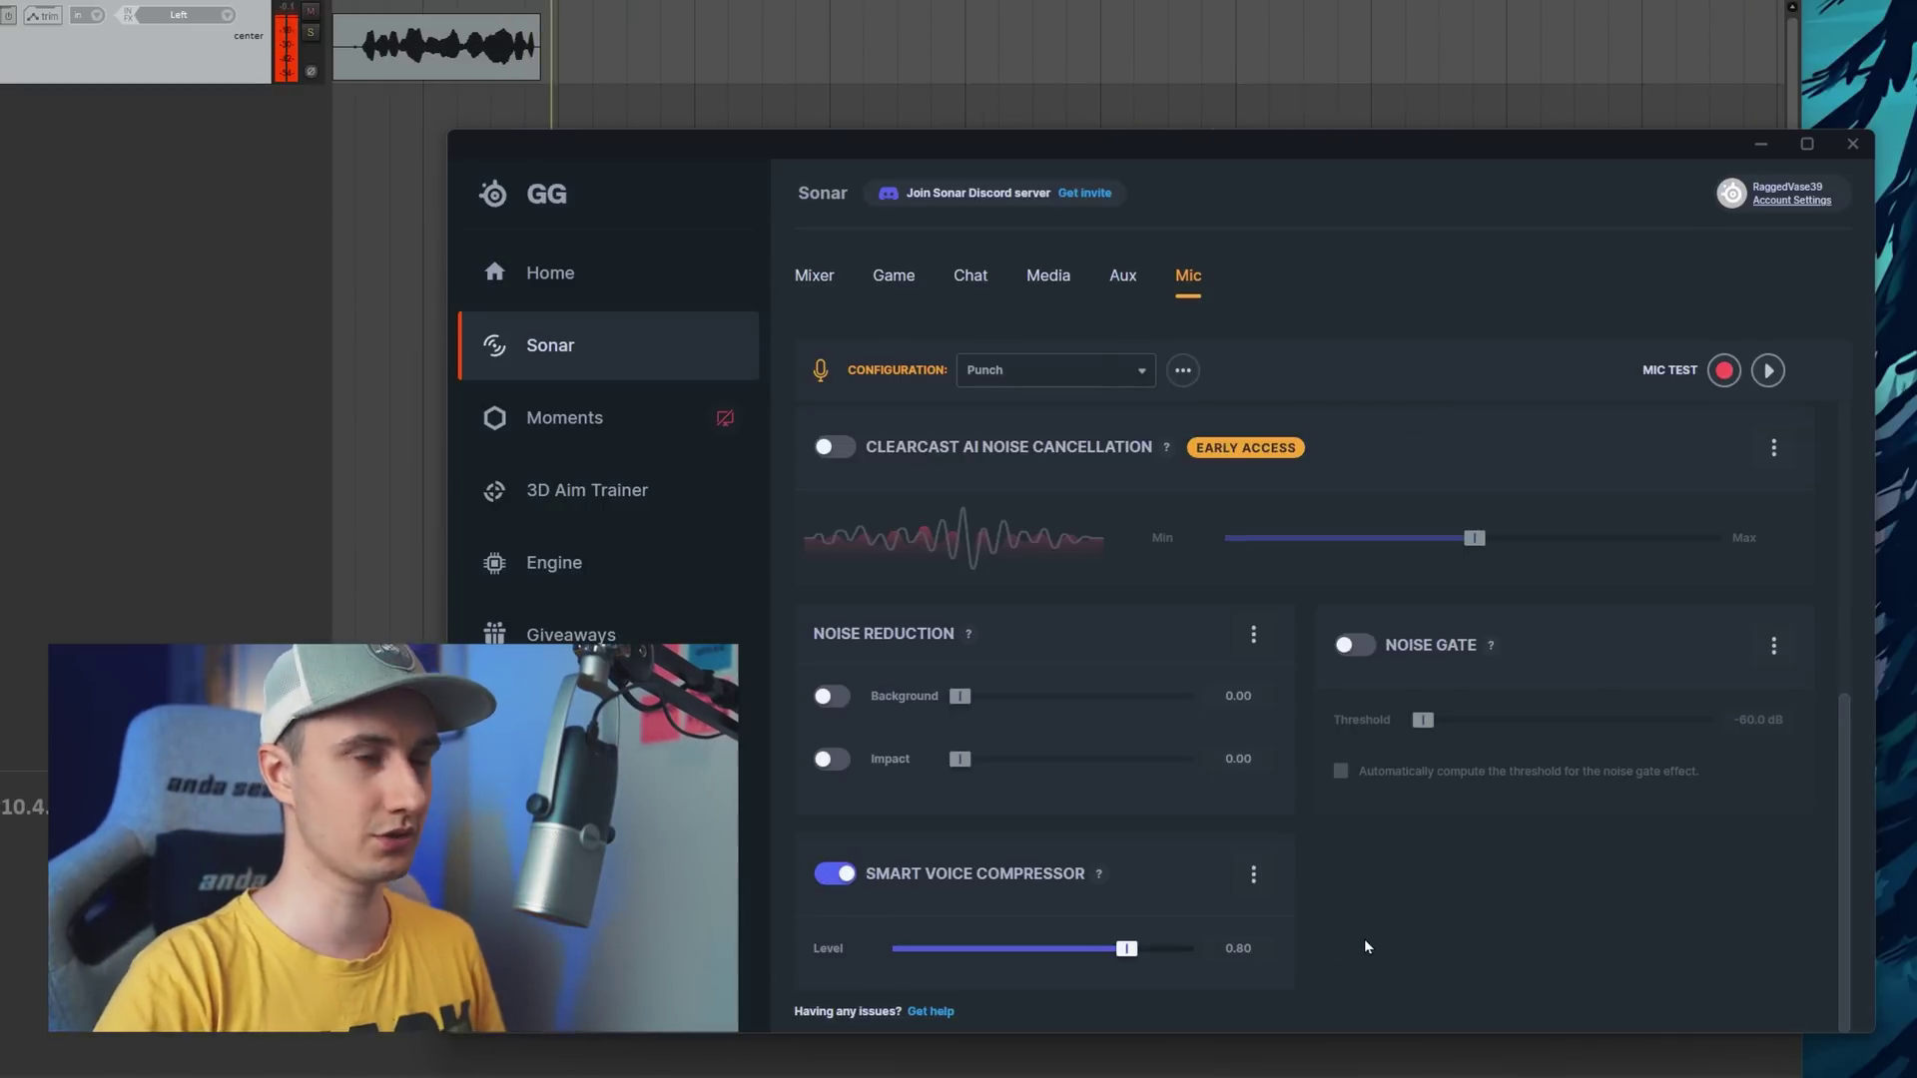
Cut the mid-range band about 4.8 dB at 1.10 kHz with Q 0.500 and boost the highest band 3 dB at about 12.1 kHz.
scroll(1364, 938, "up", 5)
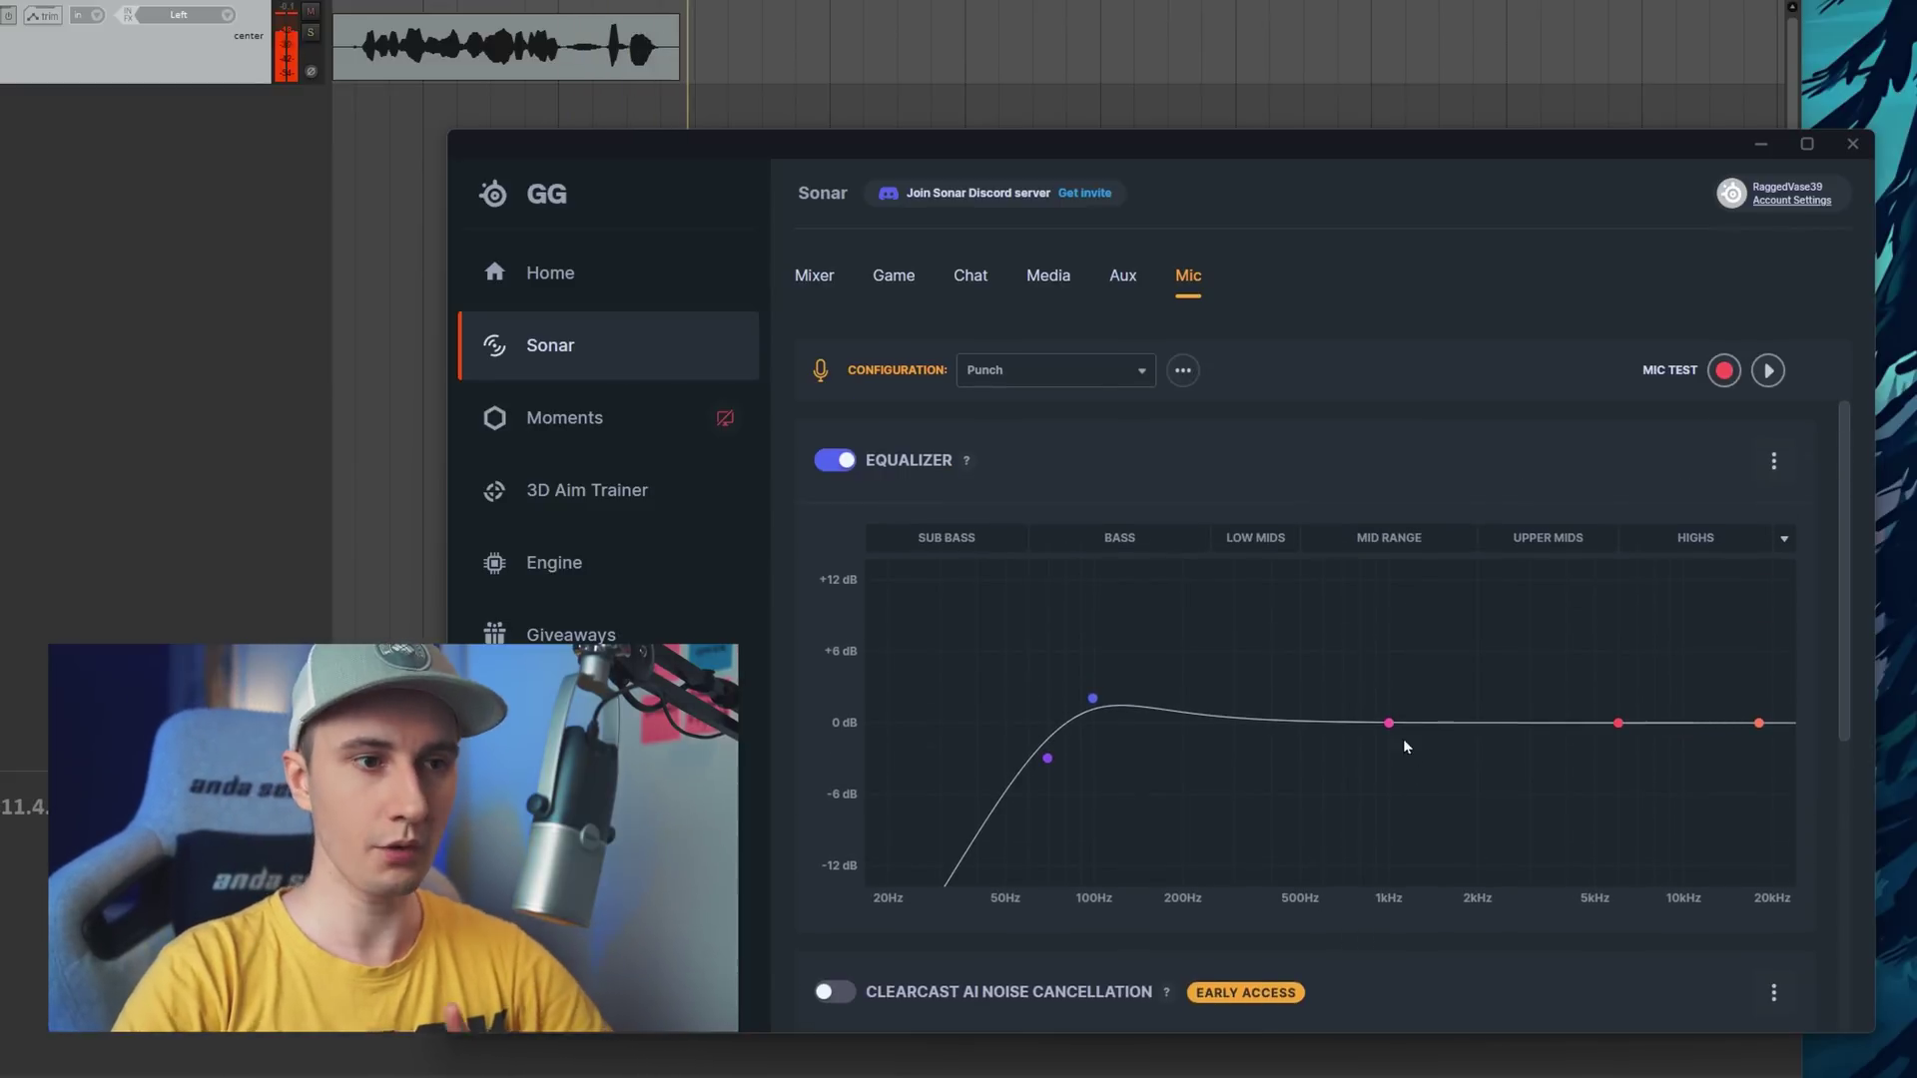
left_click_drag(1387, 722, 1396, 780)
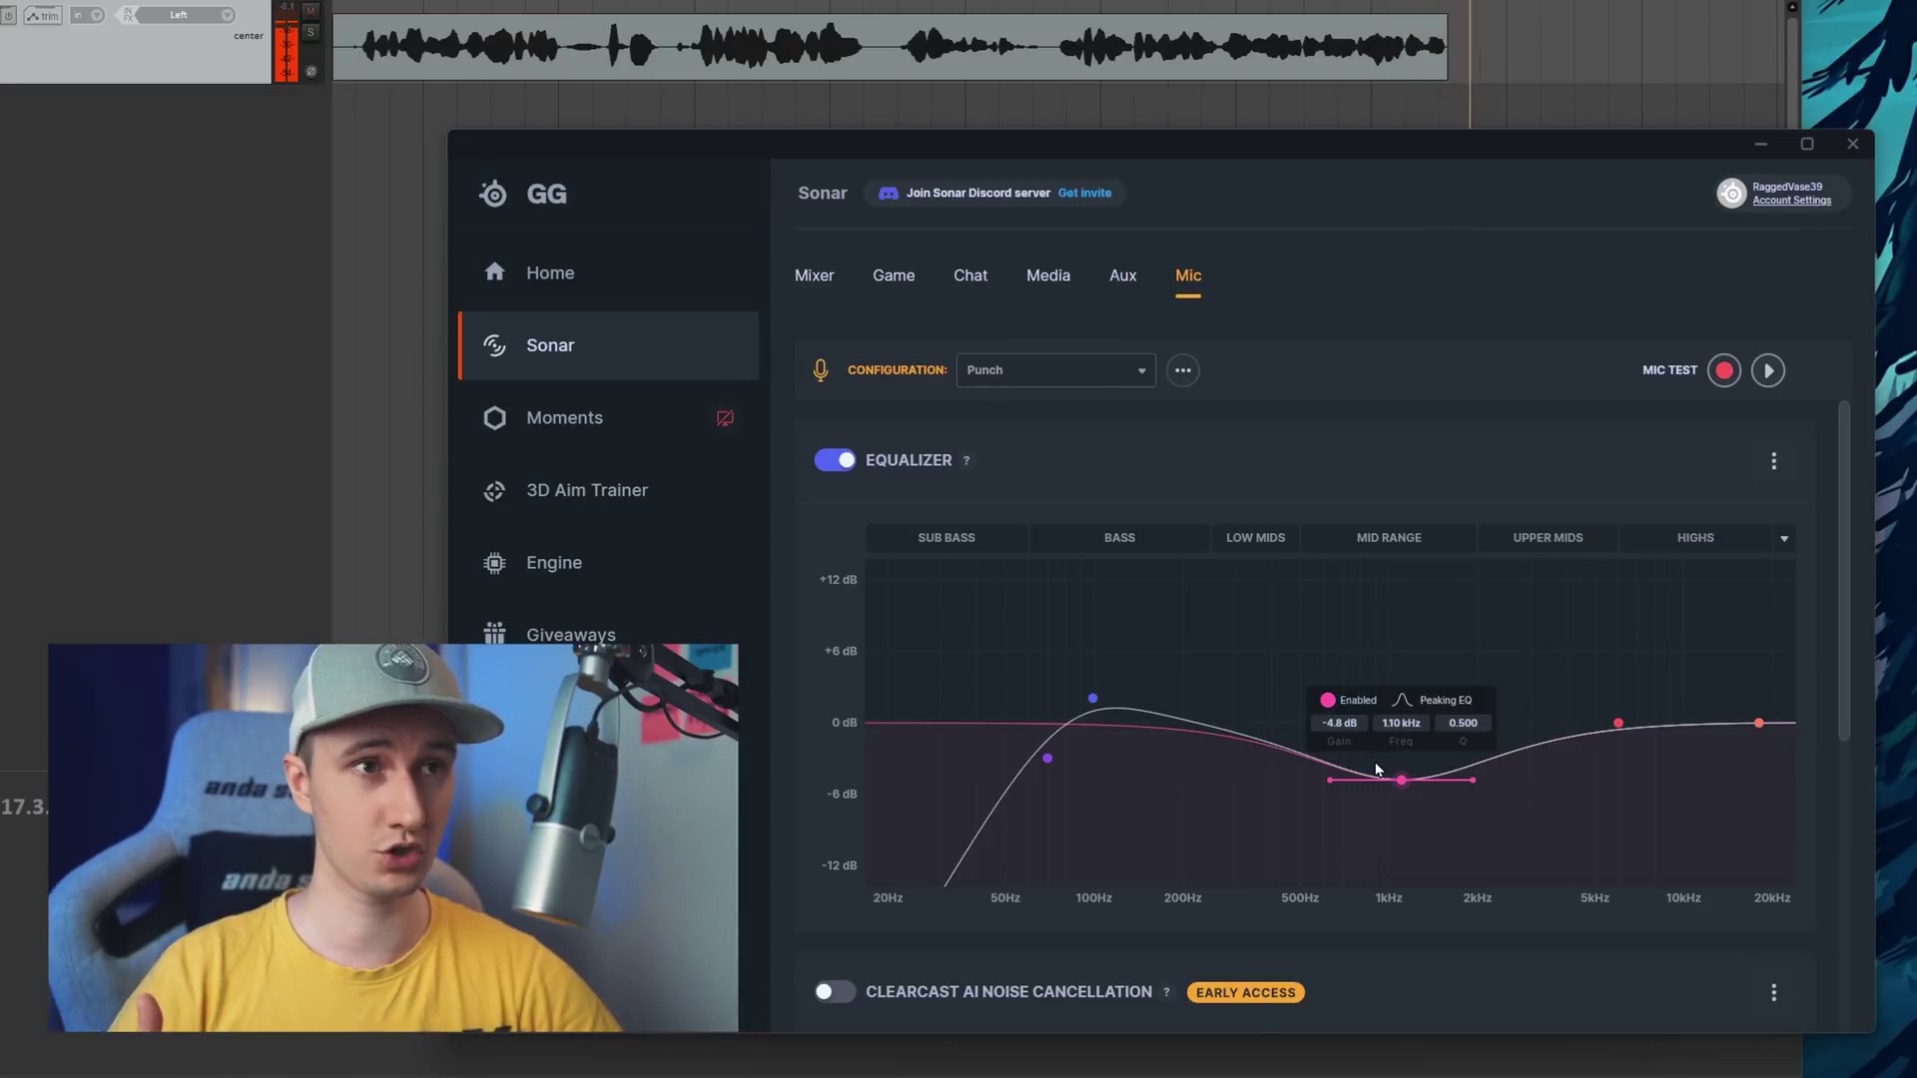
mouse_move(1757, 721)
left_click_drag(1758, 721, 1706, 685)
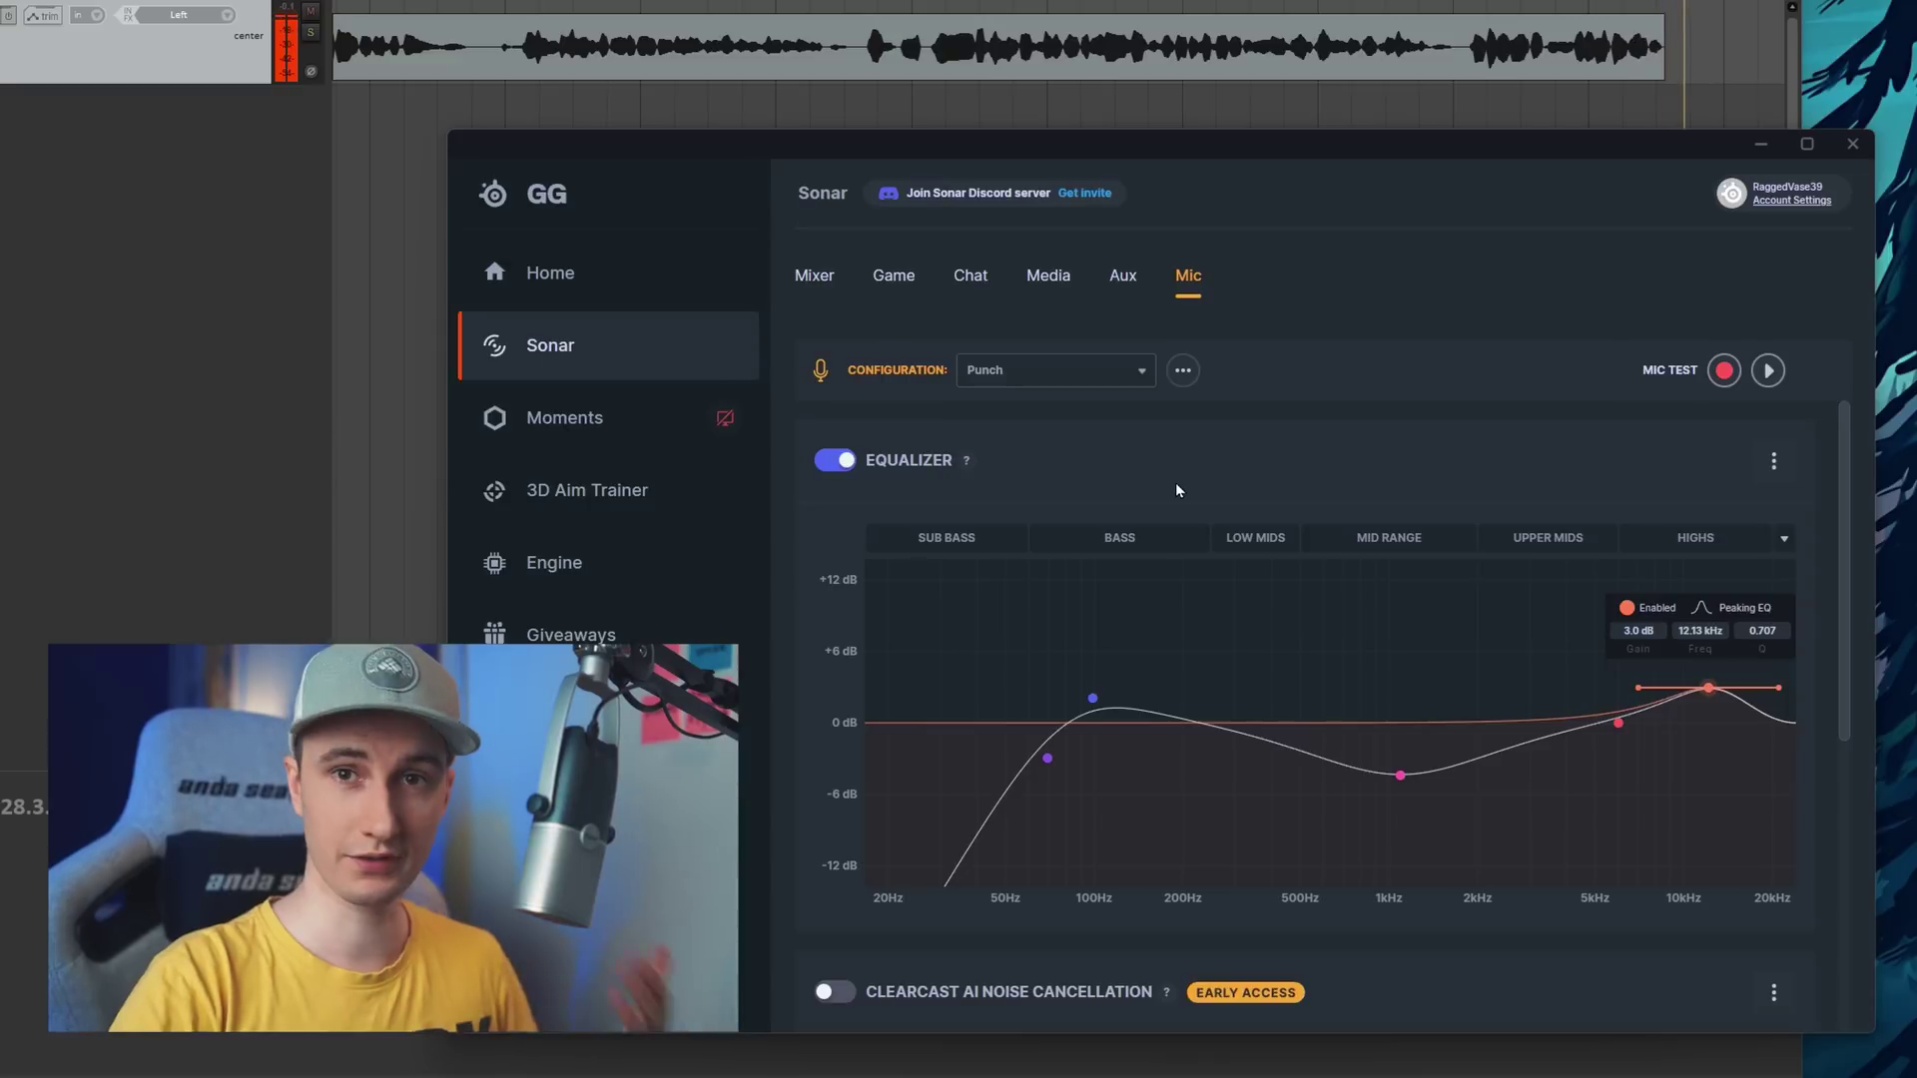
Turn off the equalizer in the Punch configuration.
left_click(850, 459)
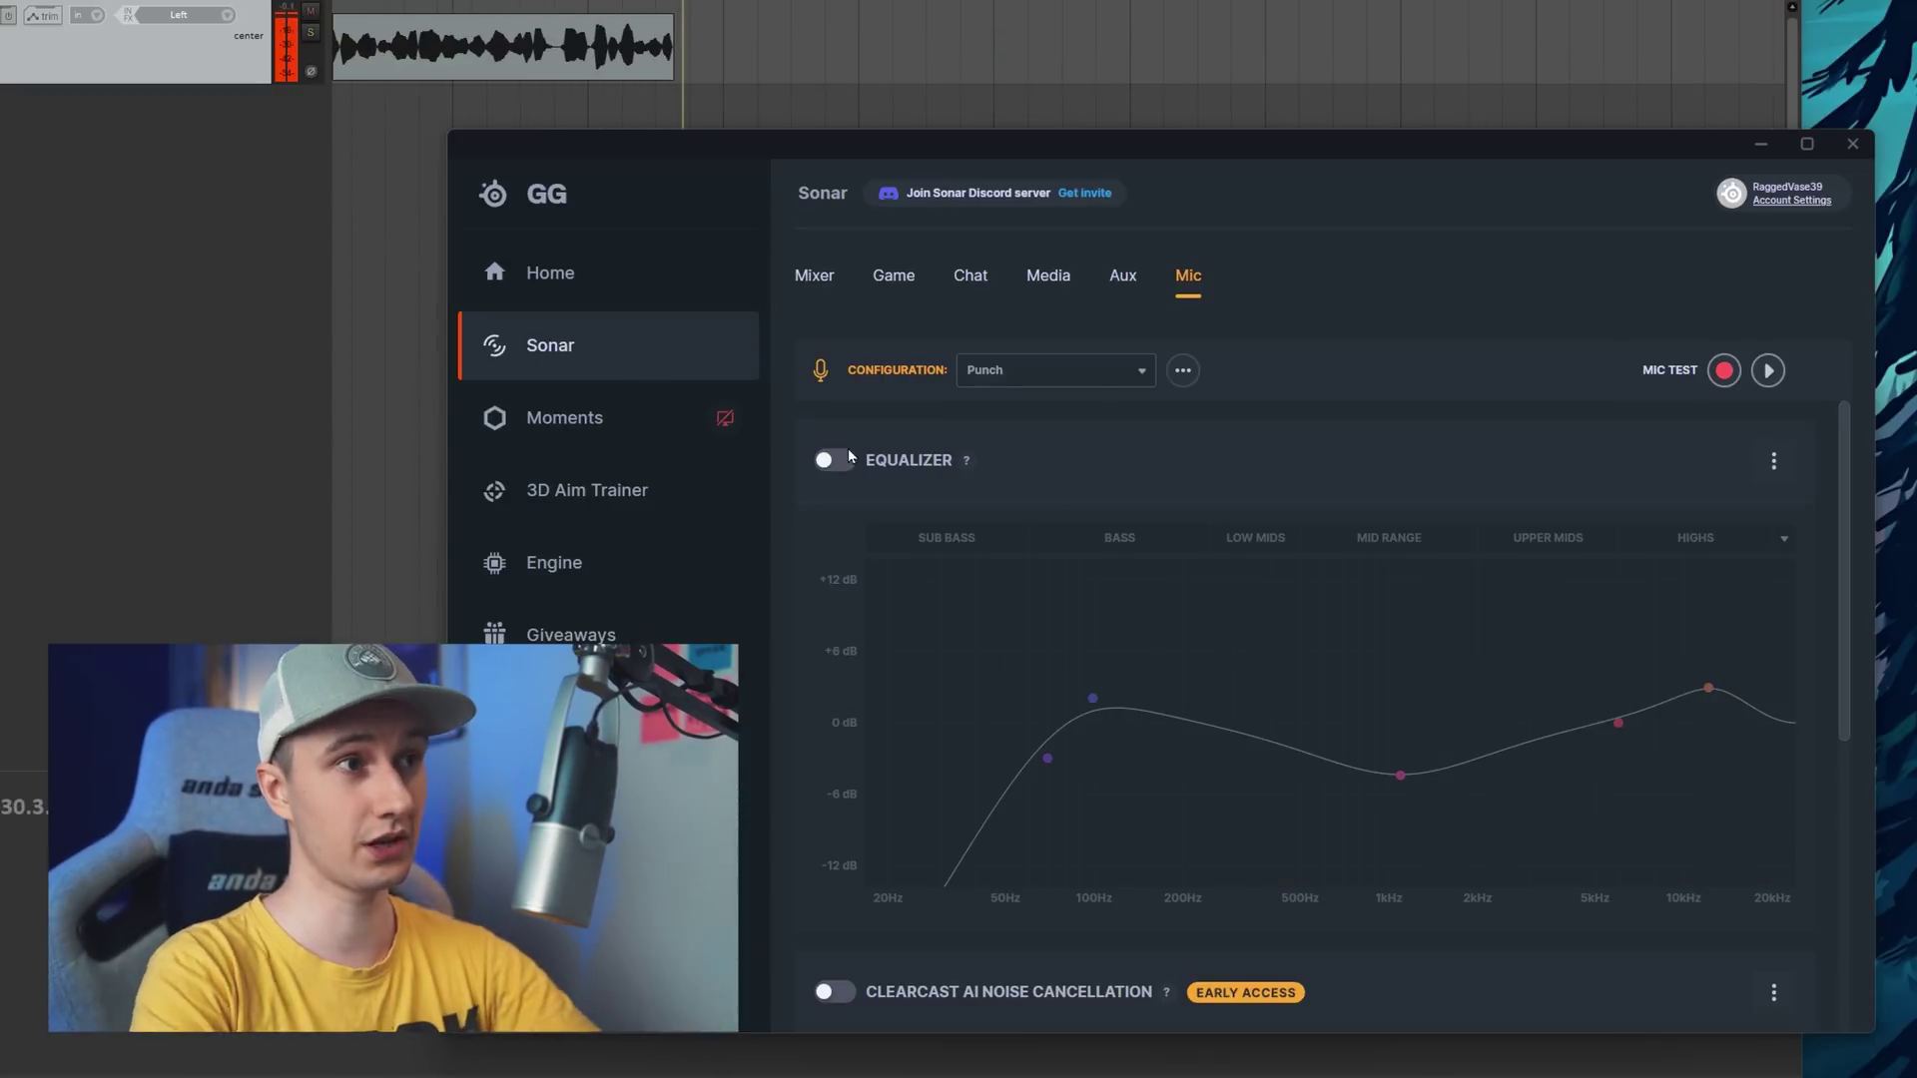